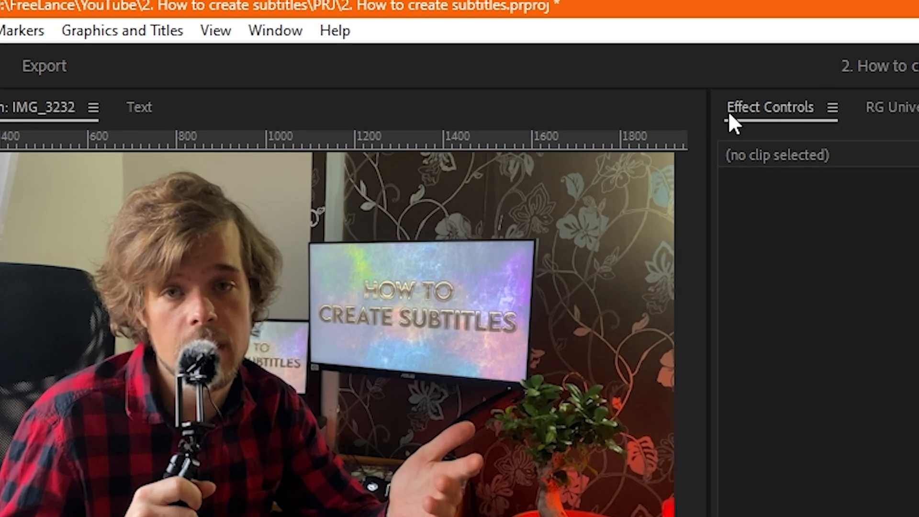
- Create a new caption track for the sequence with the Subtitle format and style None
left_click(139, 108)
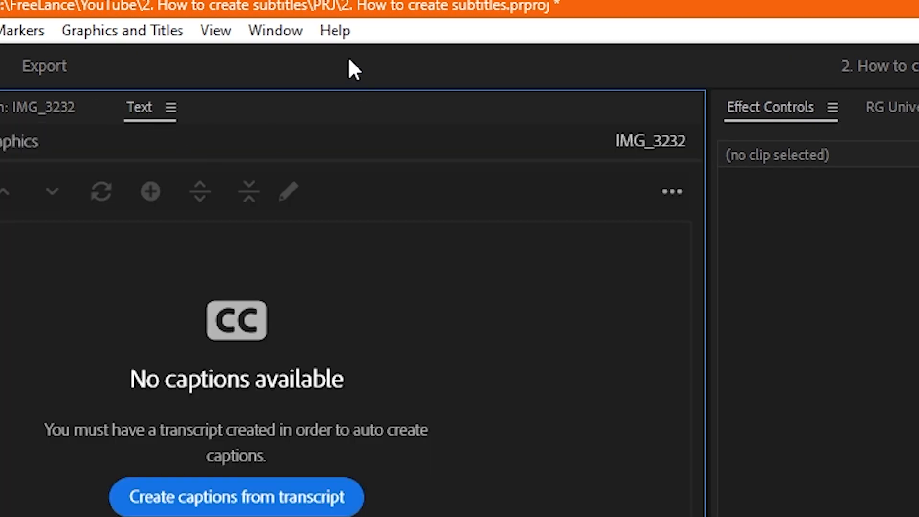
left_click(287, 31)
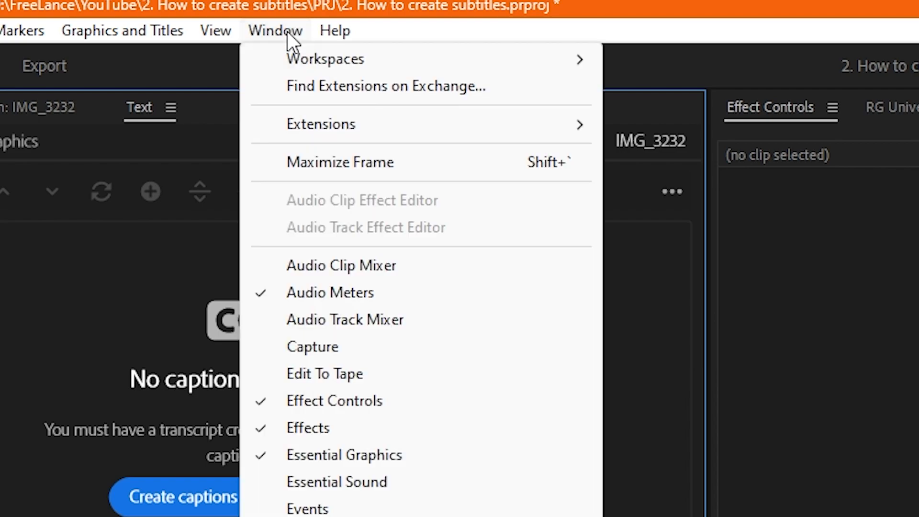
left_click(356, 388)
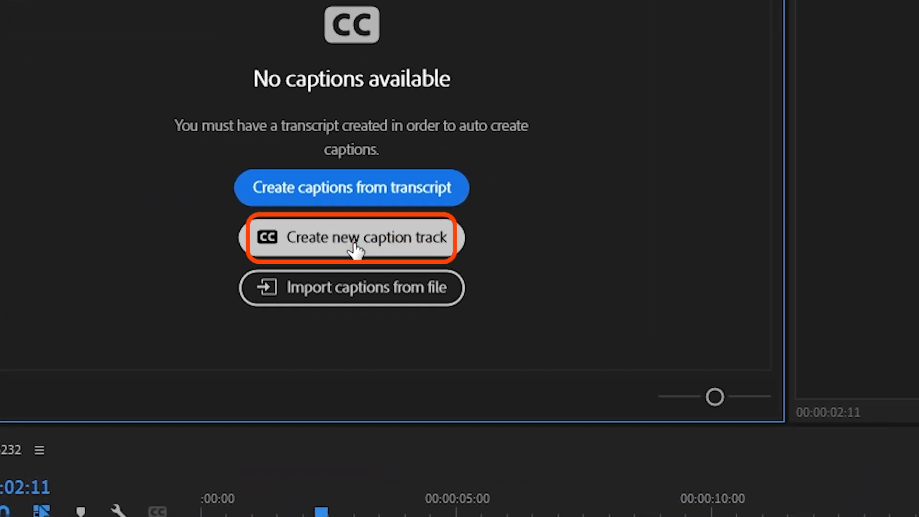
left_click(354, 247)
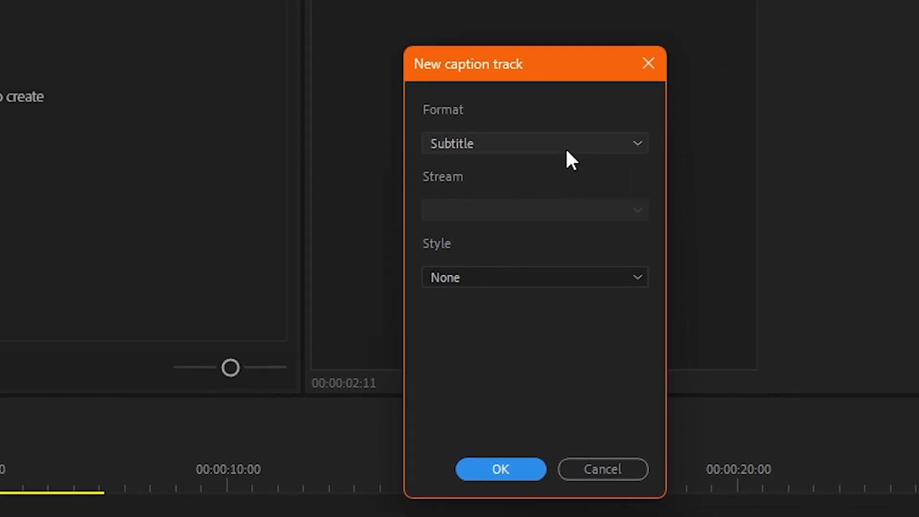
left_click(566, 150)
left_click(515, 271)
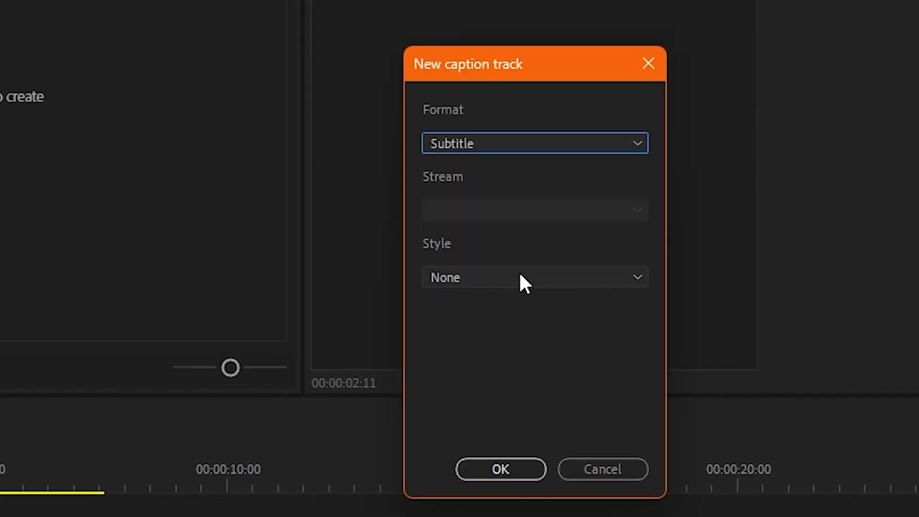
left_click(523, 280)
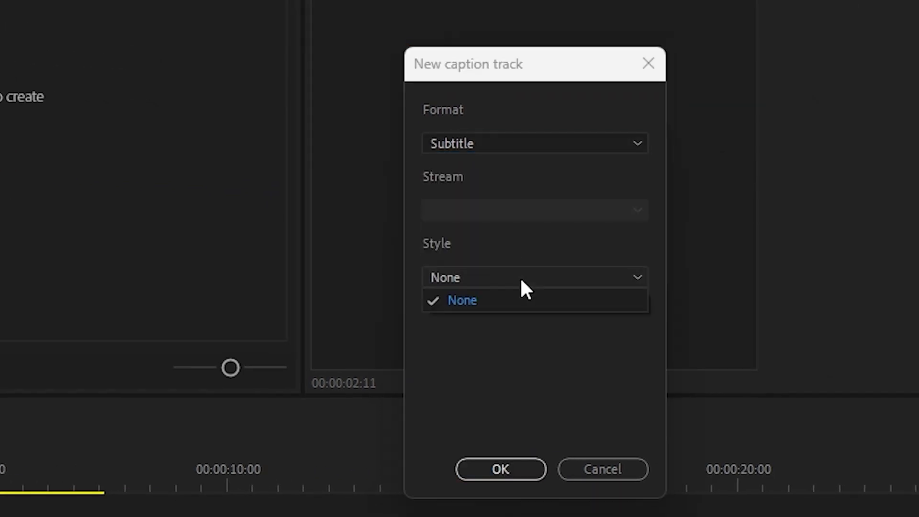
left_click(519, 299)
left_click(520, 470)
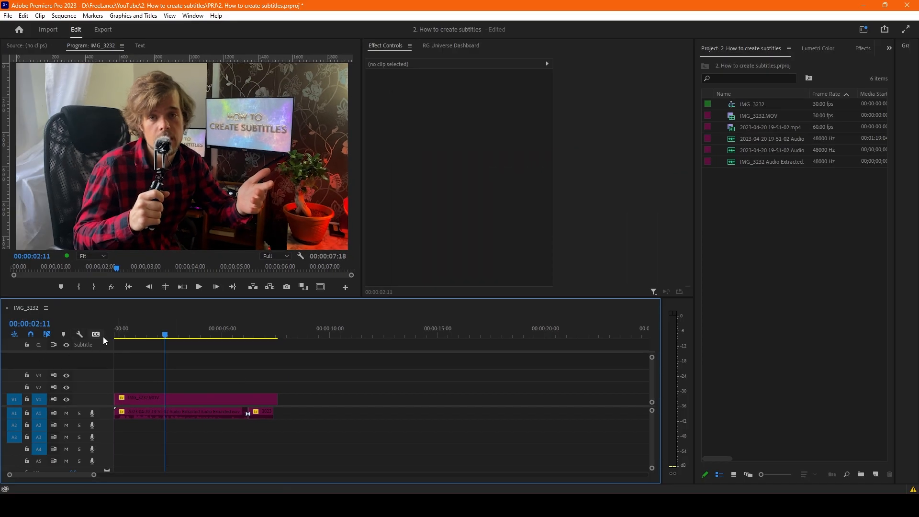
- Add a new caption segment to the subtitle track at the start of the sequence
left_click_drag(145, 336, 93, 333)
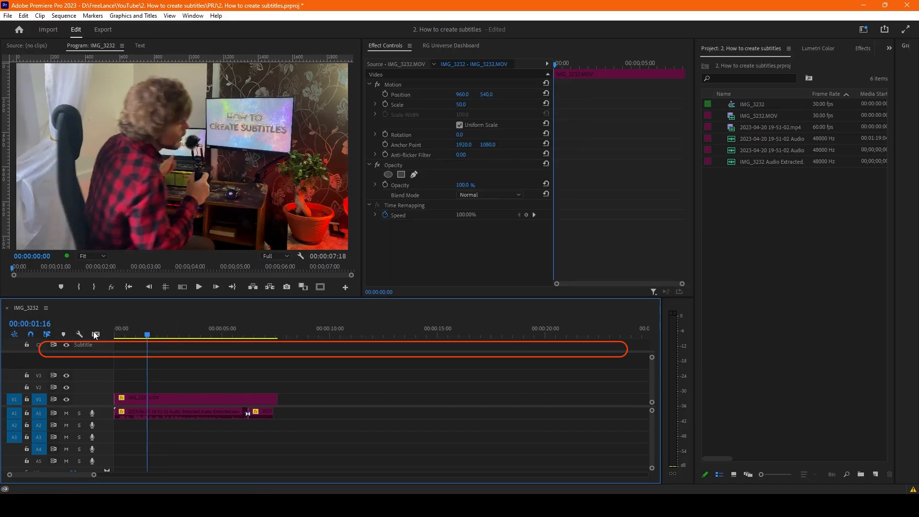
left_click(152, 342)
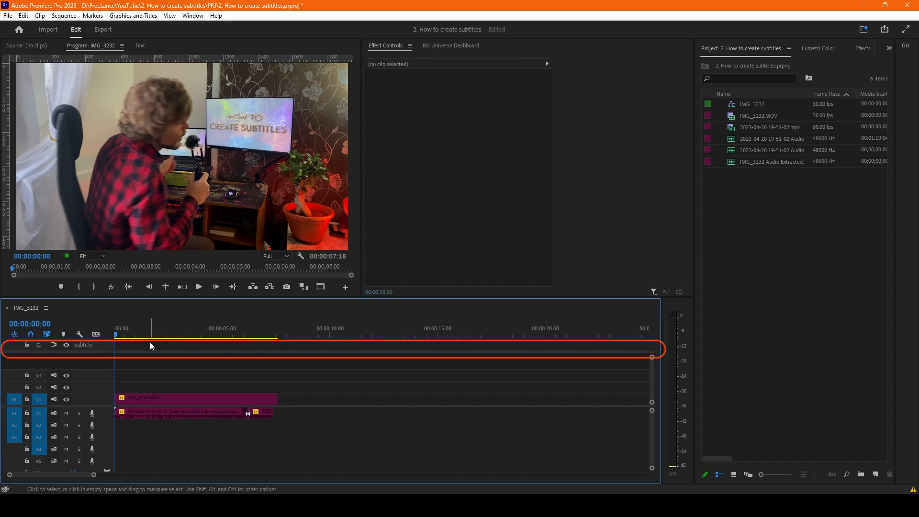
left_click(140, 46)
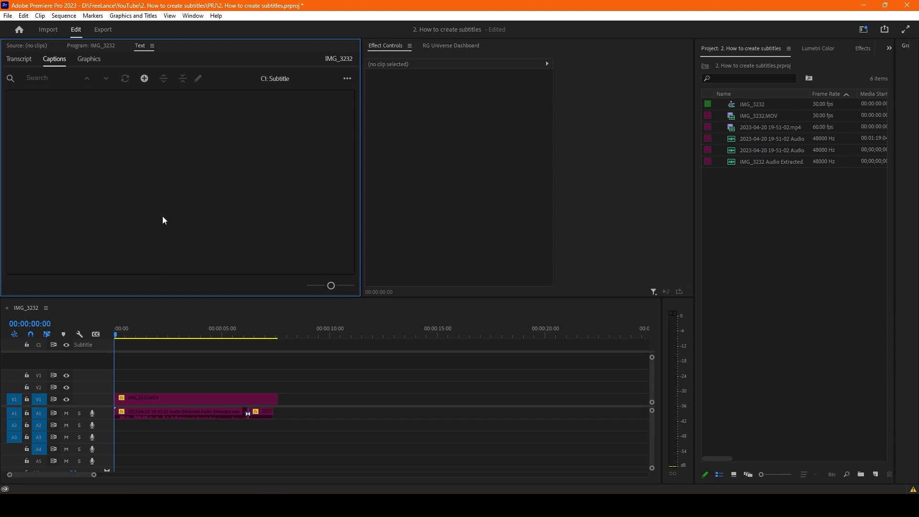
left_click(144, 78)
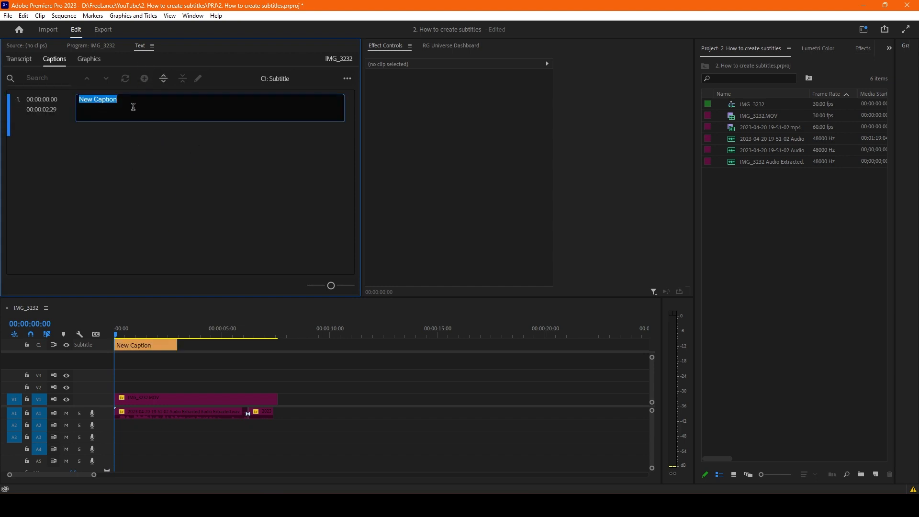
left_click(137, 372)
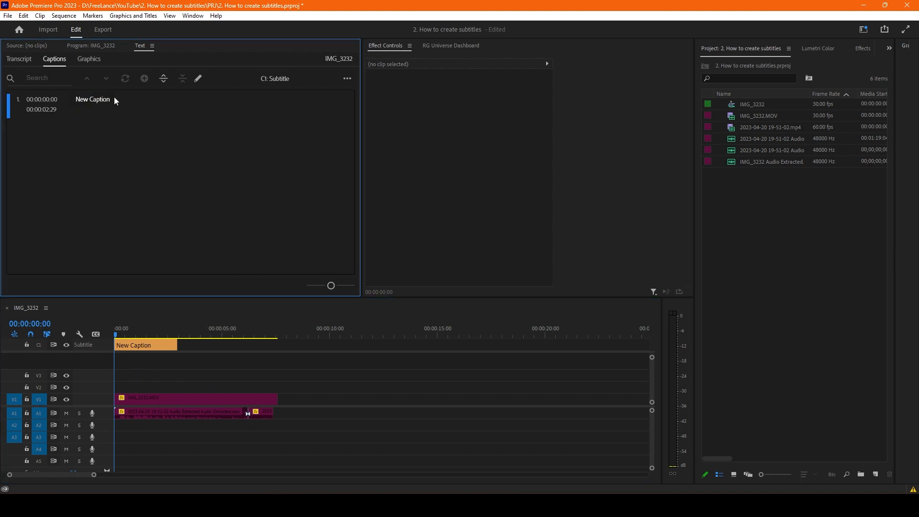
- Replace the new caption's placeholder text with "Hello my friend"
left_click(104, 105)
double_click(102, 105)
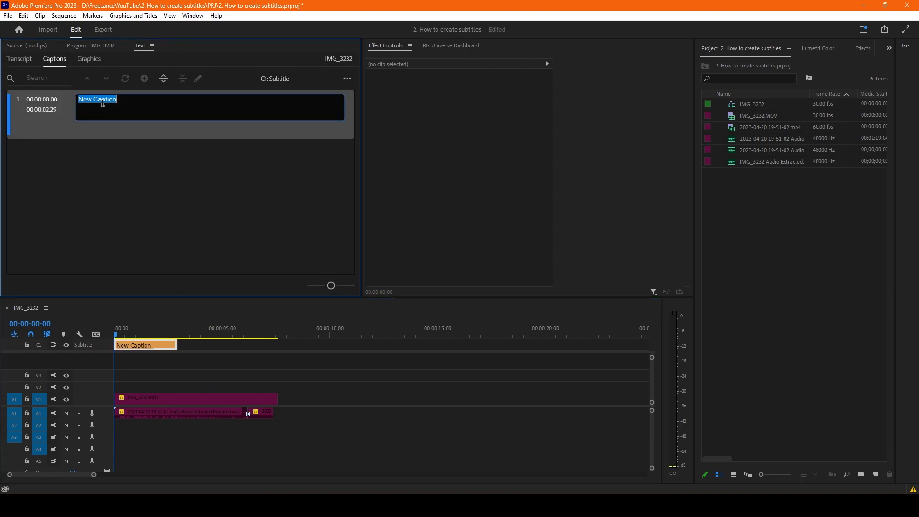
type("Hello ")
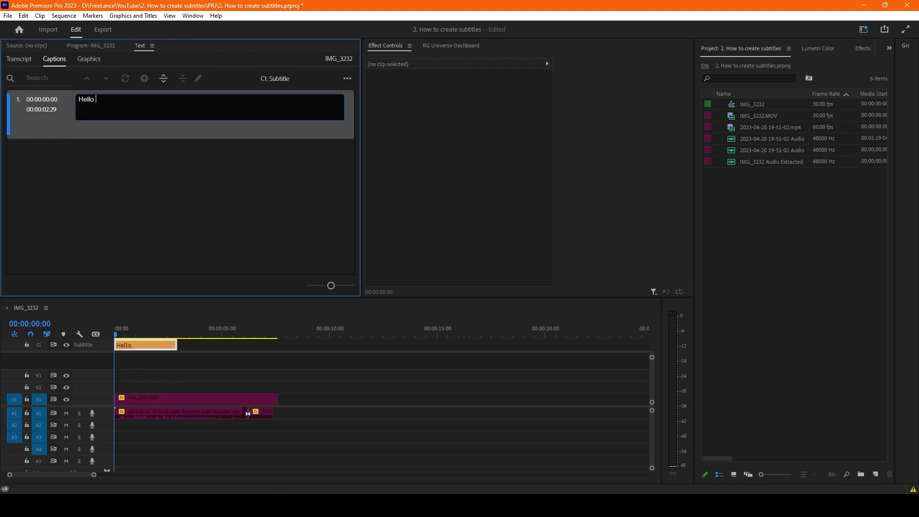
type("my friend")
left_click(173, 374)
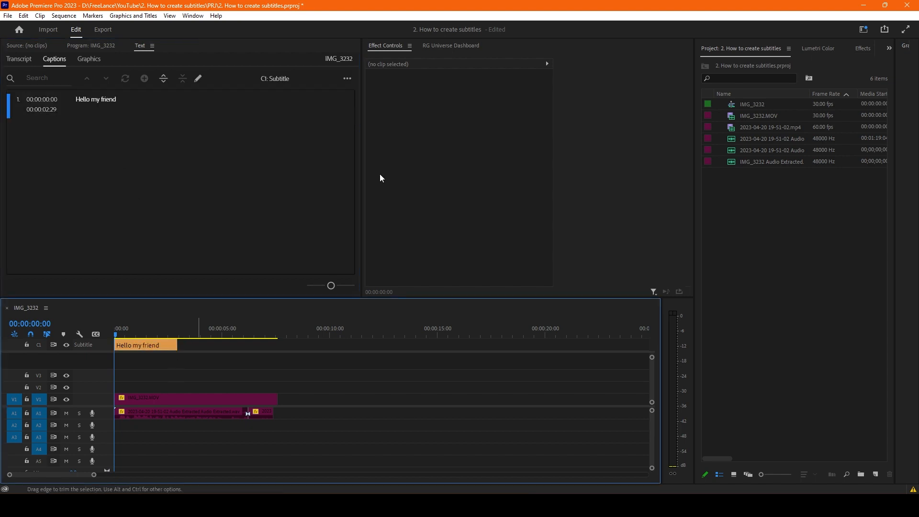
- Preview the caption over the video at 00:00:00:12 and undo the manually added caption and its track
left_click_drag(134, 333, 123, 331)
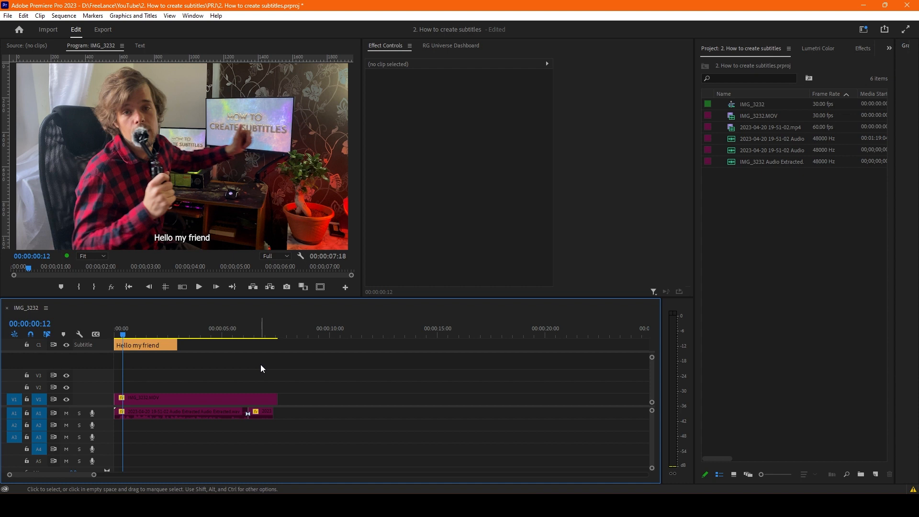
key("ctrl+z")
key("ctrl+z")
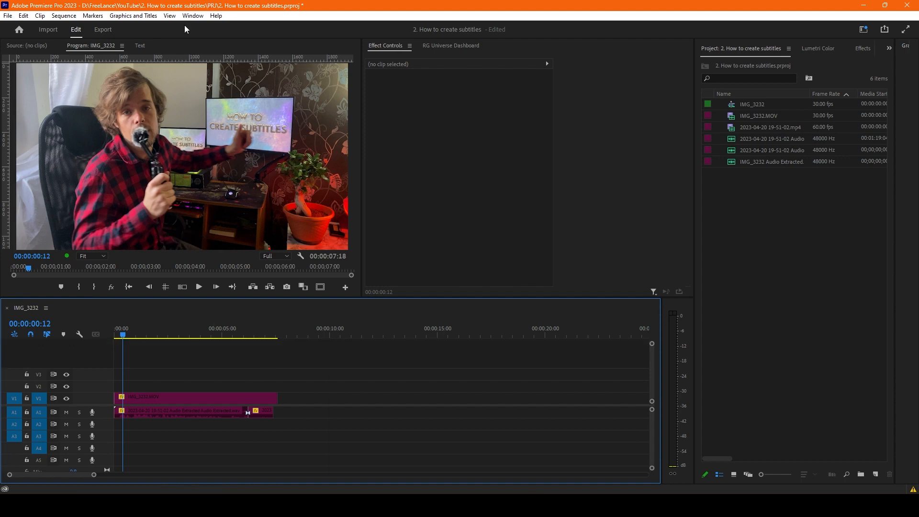
- Start creating captions from a transcript and set the maximum length to 37 characters in the captioning preferences
left_click(139, 45)
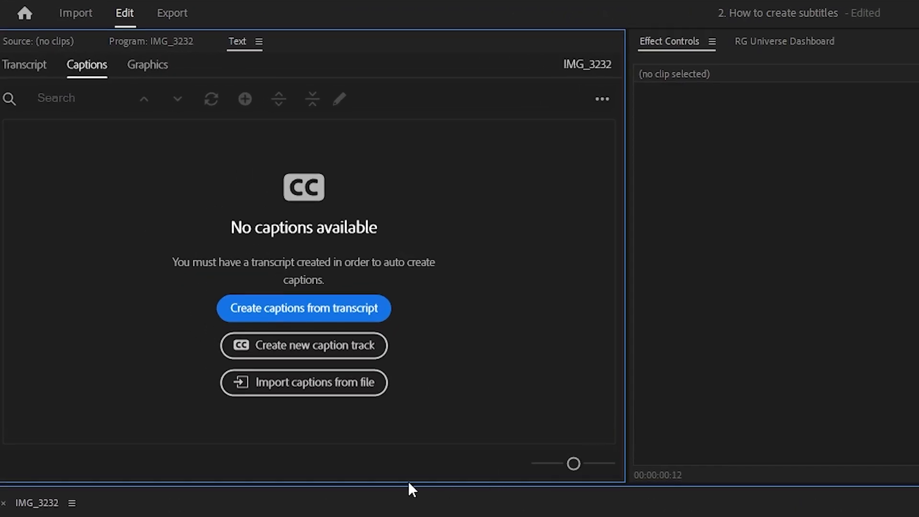
left_click(314, 316)
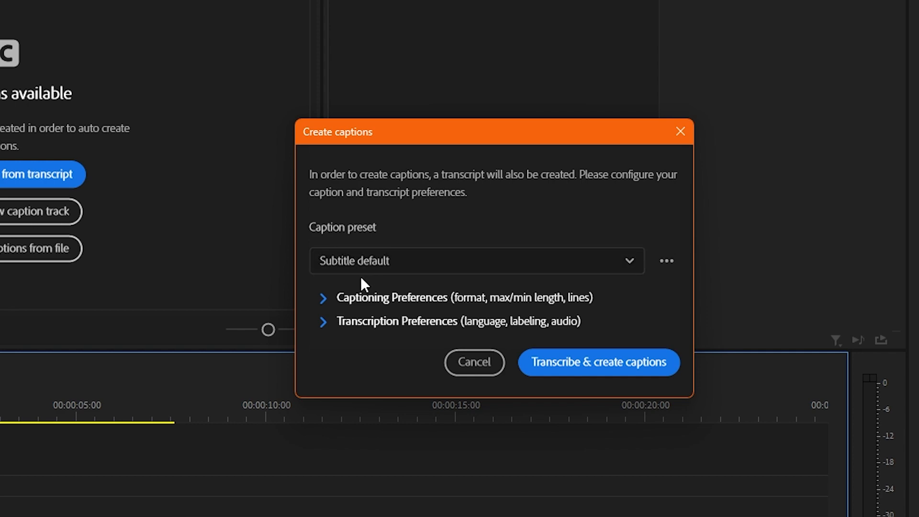
left_click(326, 299)
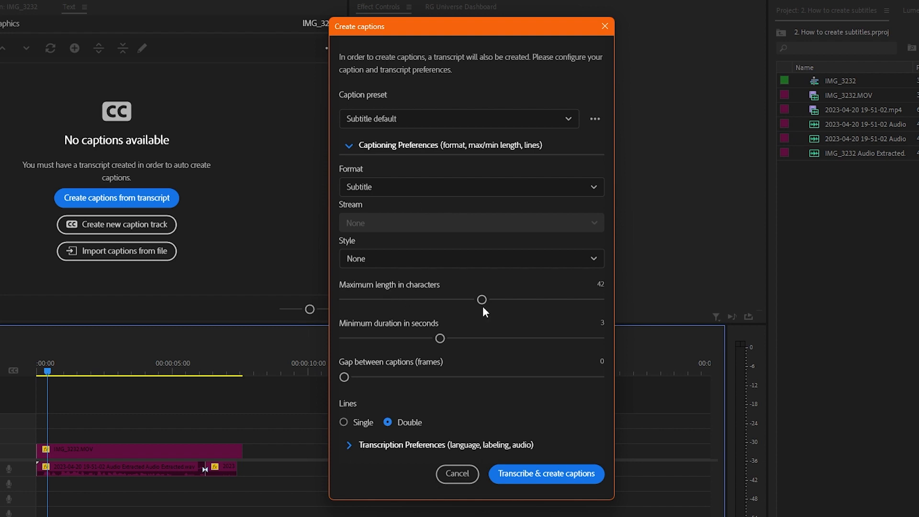
left_click_drag(482, 299, 462, 300)
- Review the transcription preferences, including the language, speaker labeling and the audio track choices, keeping Mix
left_click(350, 445)
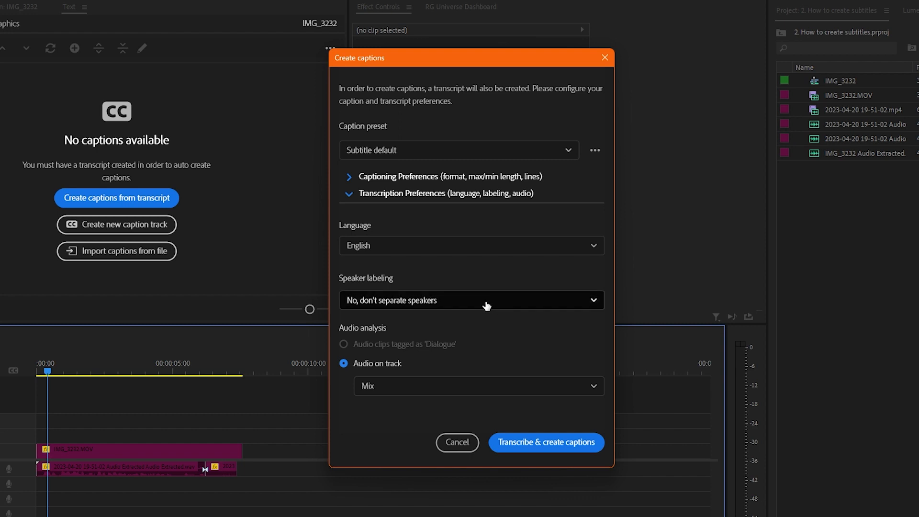
left_click(502, 391)
left_click(503, 391)
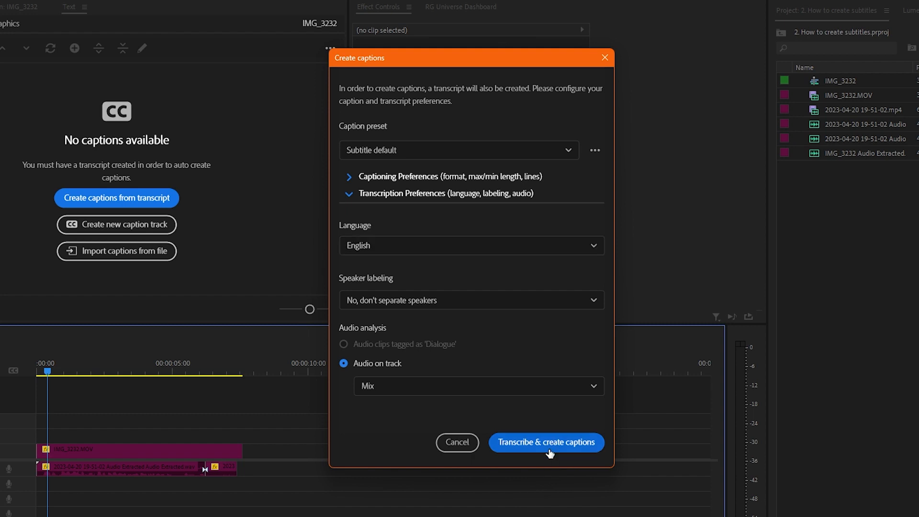
- Set the maximum caption length back to 42 characters, and transcribe the sequence and create its captions
left_click(351, 178)
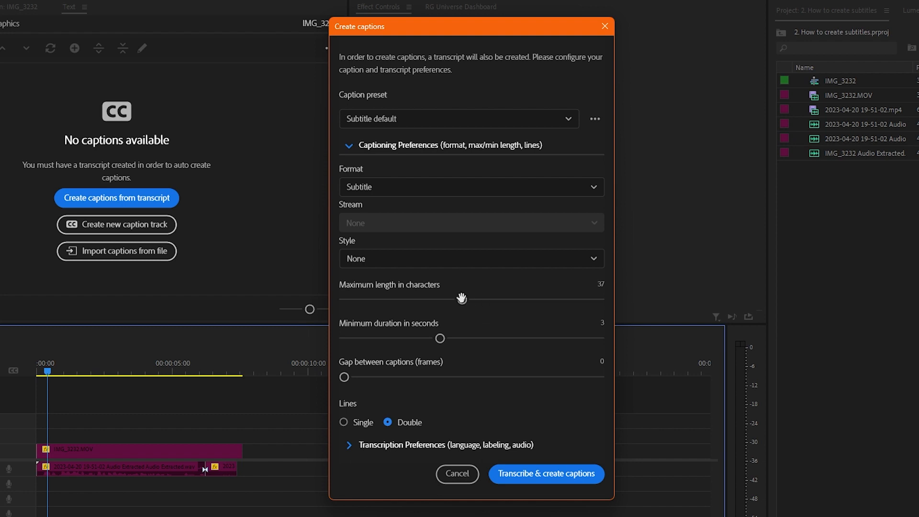
left_click_drag(462, 298, 479, 298)
left_click_drag(479, 299, 482, 299)
left_click(551, 472)
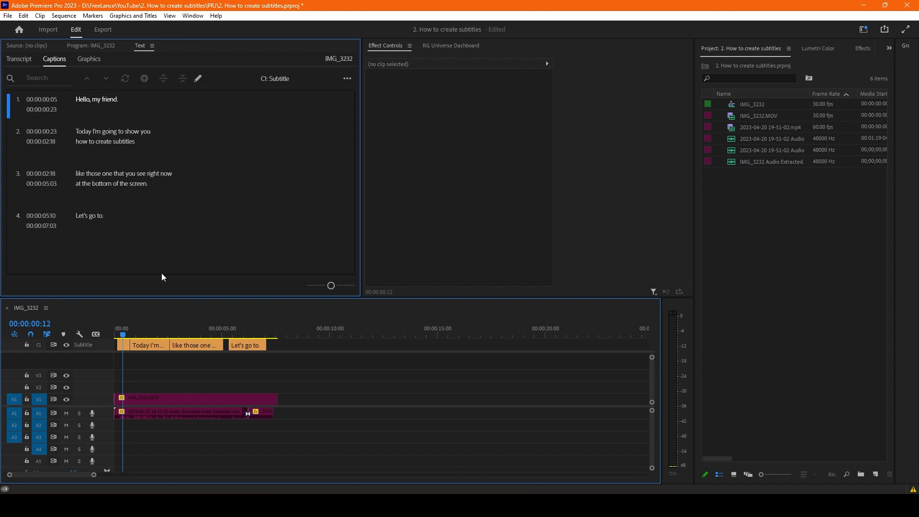
- Correct the last caption's text to "Let's go." directly on the video preview
mouse_move(121, 329)
left_mouse_down()
mouse_move(206, 329)
mouse_move(110, 335)
left_mouse_up()
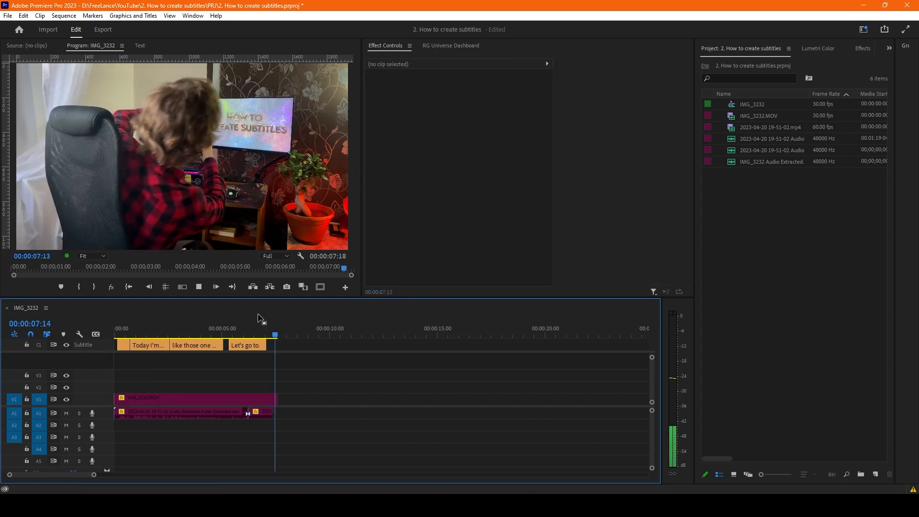
left_click(246, 333)
left_click(245, 347)
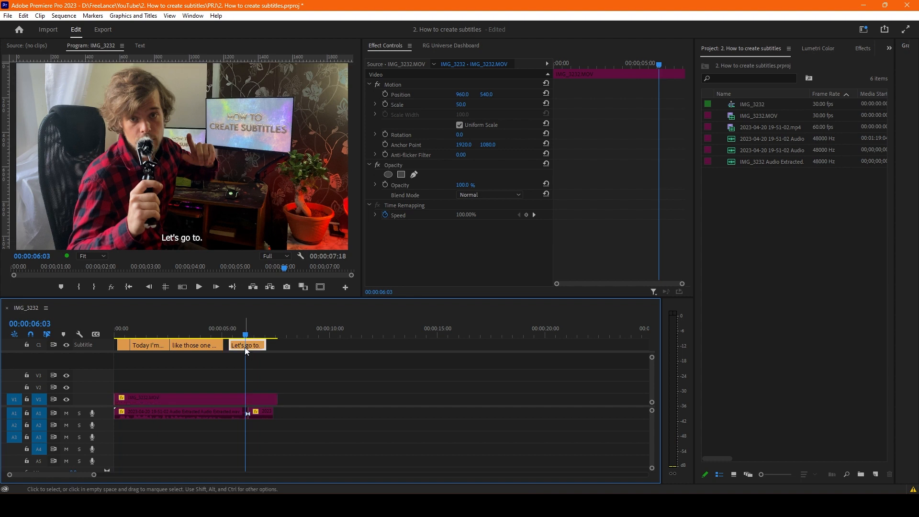
left_click(193, 241)
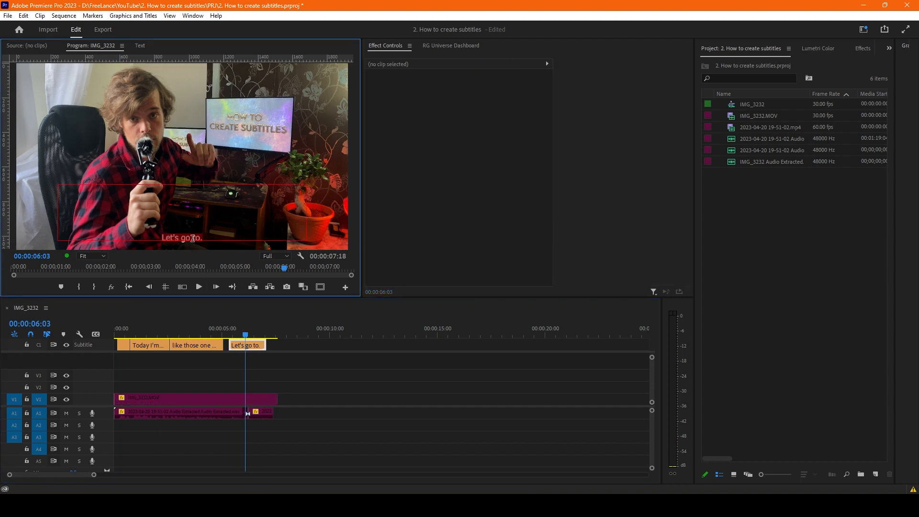
left_click_drag(193, 238, 217, 238)
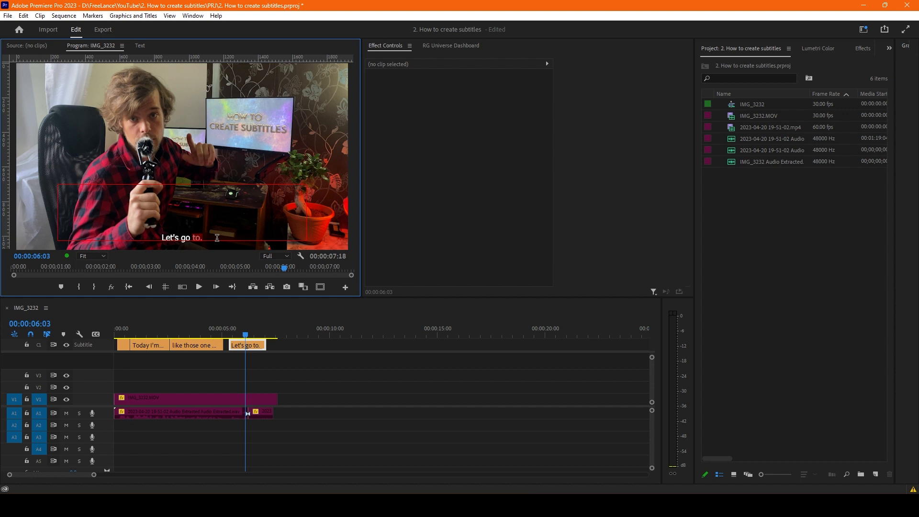
key("BackSpace")
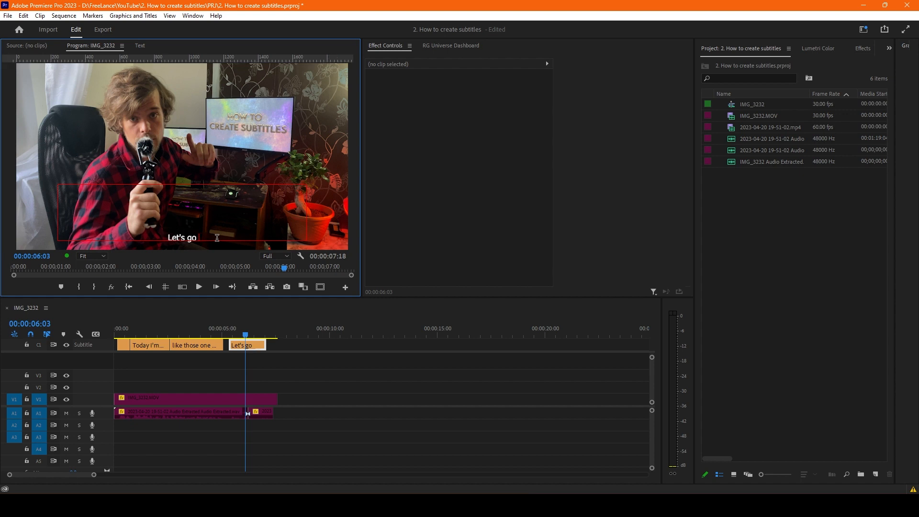
type(".")
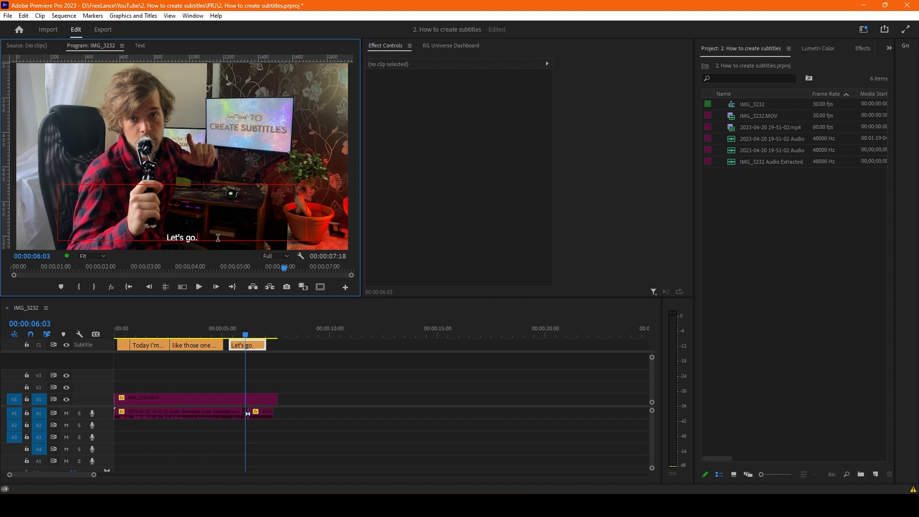
left_click(244, 328)
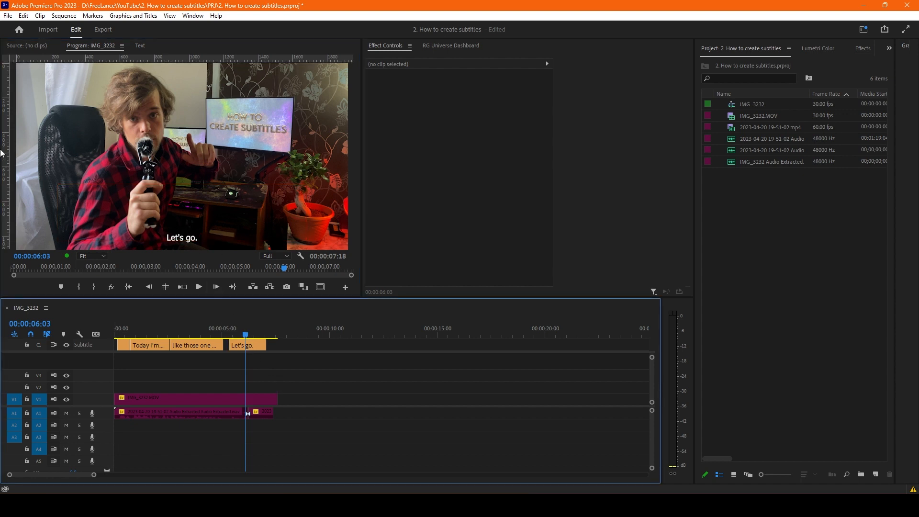
- Review the captions list, opening the third caption's text for editing and selecting the second caption
left_click(140, 45)
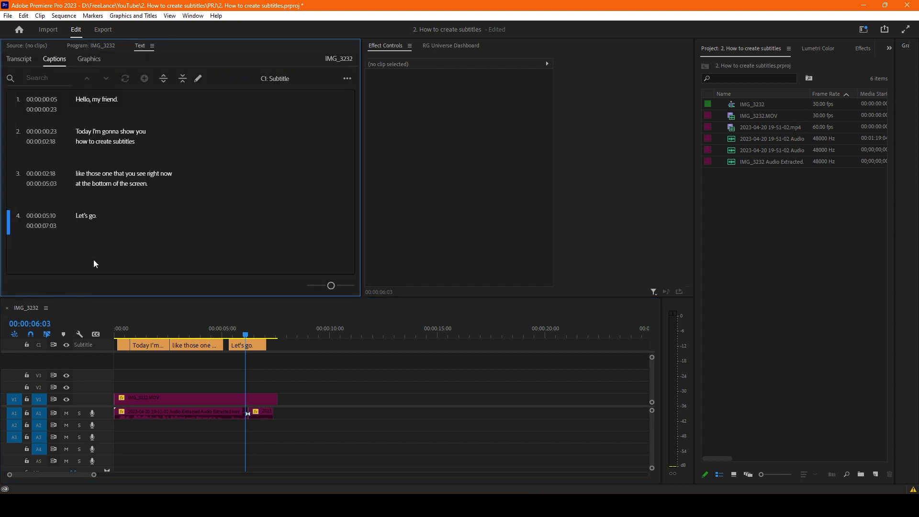
double_click(138, 232)
double_click(183, 187)
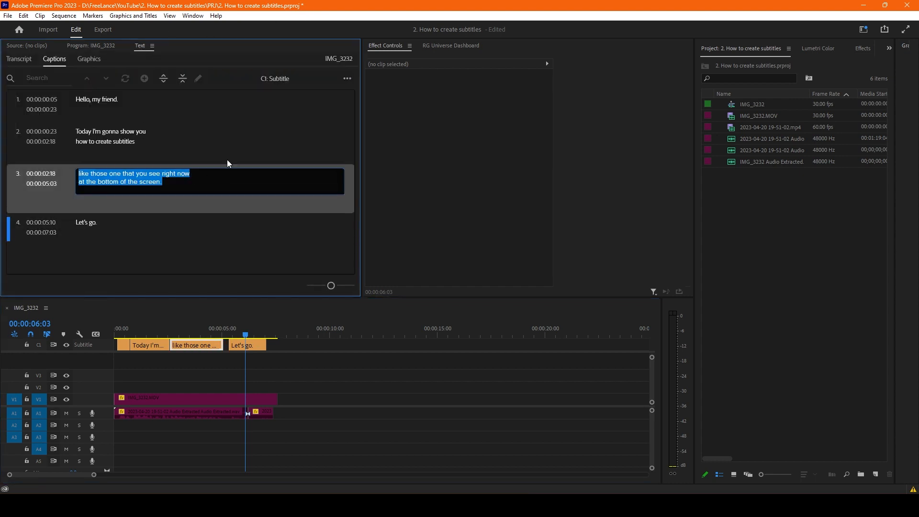
left_click(217, 145)
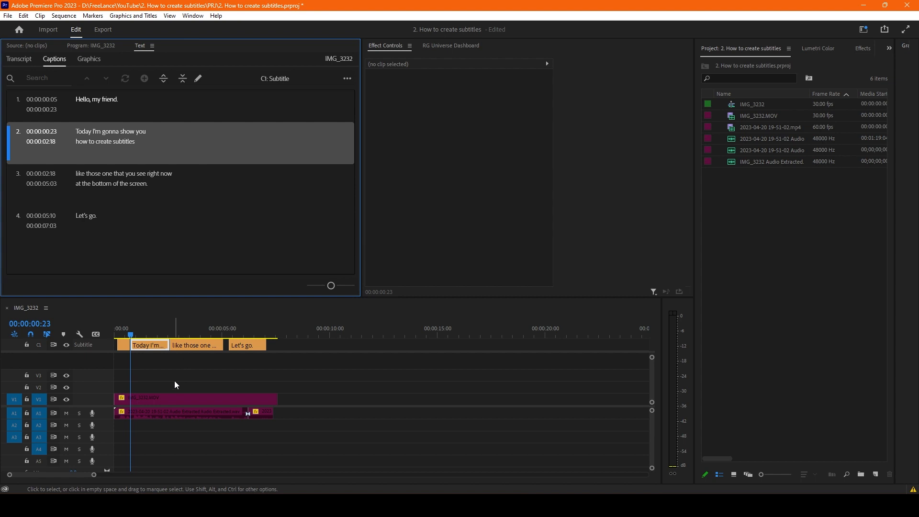
- Extend the start of the "Hello, my friend." caption back to the beginning of the sequence
left_click(123, 332)
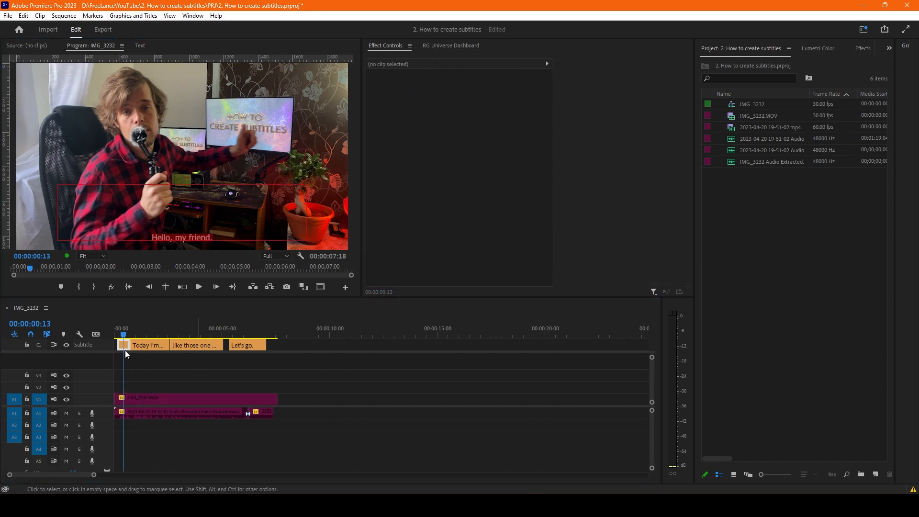
left_click(116, 334)
left_click(113, 335)
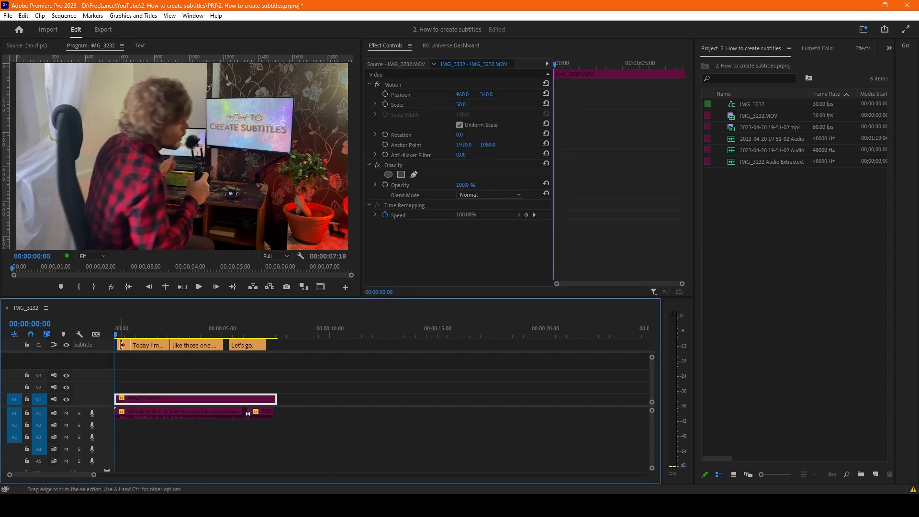
left_click_drag(118, 344, 104, 350)
- Extend the end of the third caption until it meets the start of the "Let's go." caption
scroll(127, 345, "up", 3)
left_click_drag(309, 336, 329, 338)
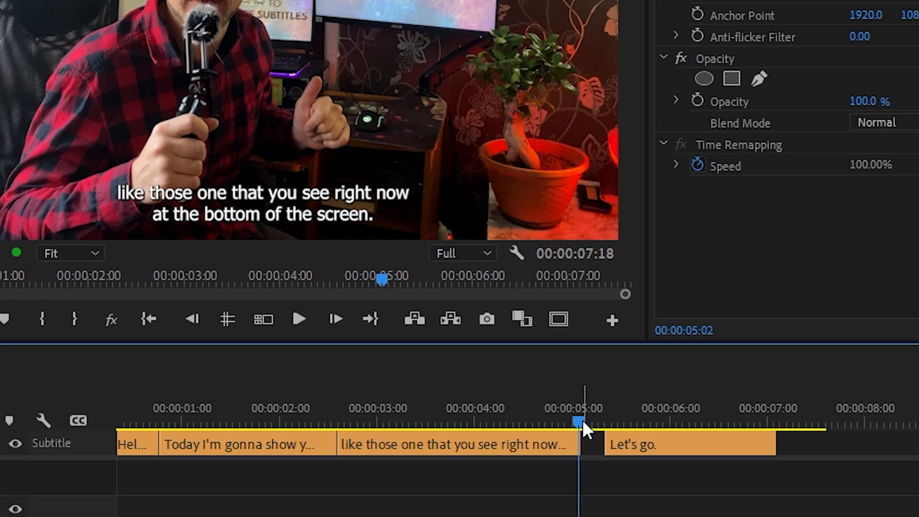
mouse_move(580, 421)
left_mouse_down()
mouse_move(634, 421)
mouse_move(559, 421)
mouse_move(624, 421)
mouse_move(568, 420)
left_mouse_up()
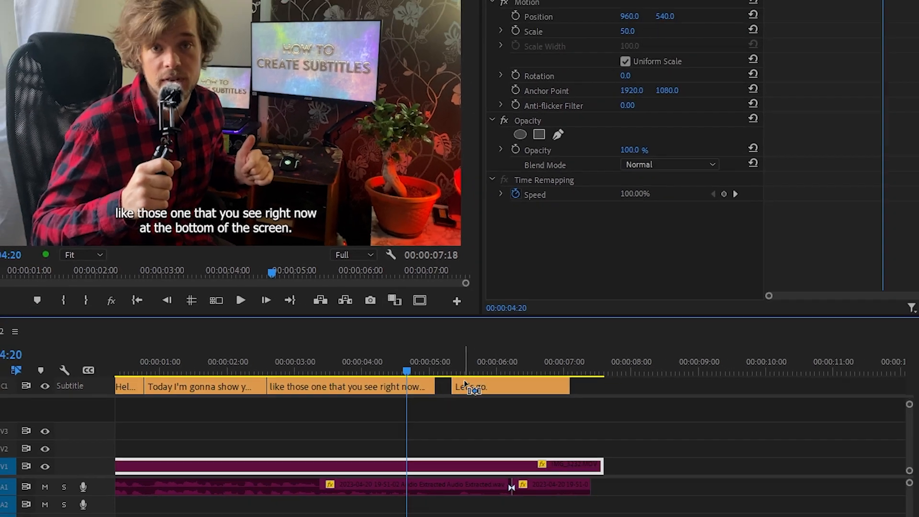
left_click_drag(579, 444, 593, 444)
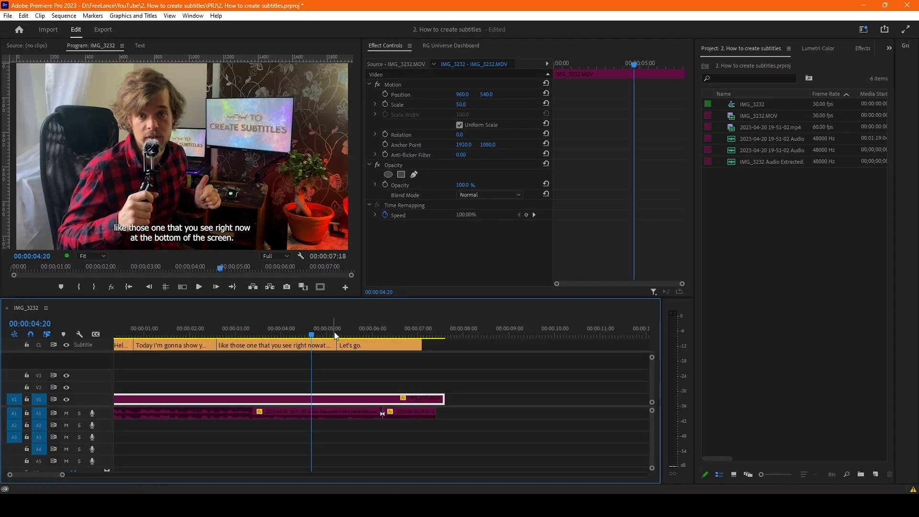
left_click(335, 332)
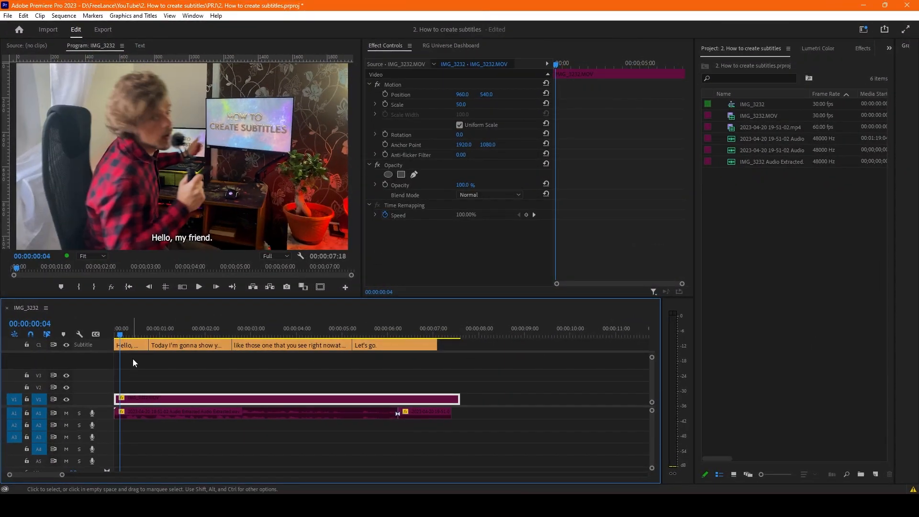
- Select the "Hello, my friend." caption and open its Essential Graphics text properties
left_click(133, 360)
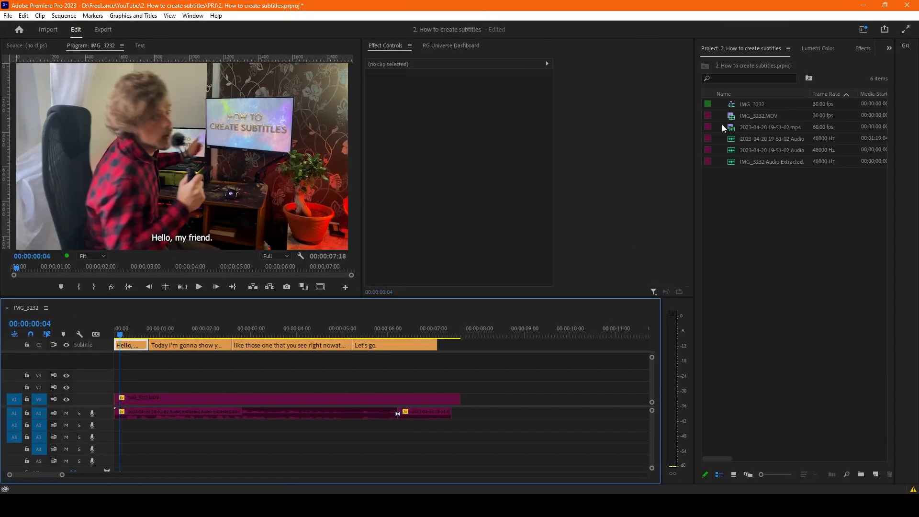
left_click(855, 50)
left_click(718, 53)
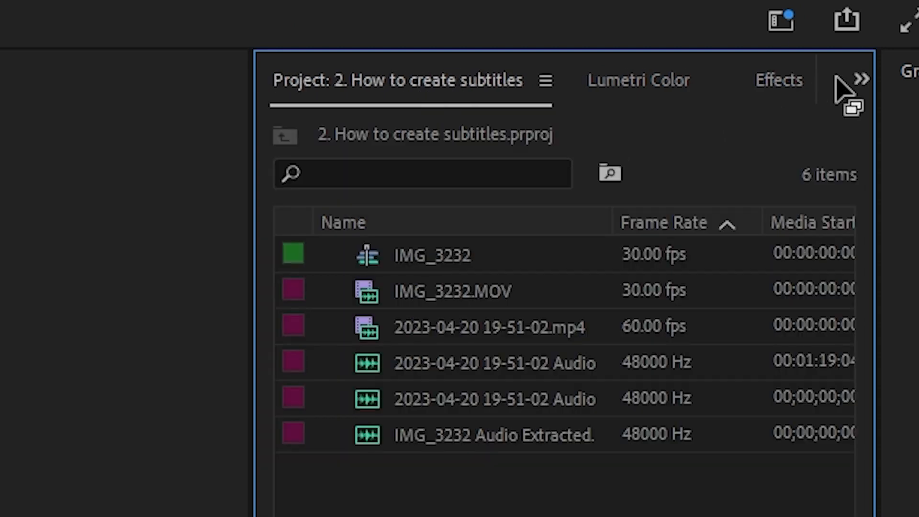
left_click(858, 80)
left_click(776, 223)
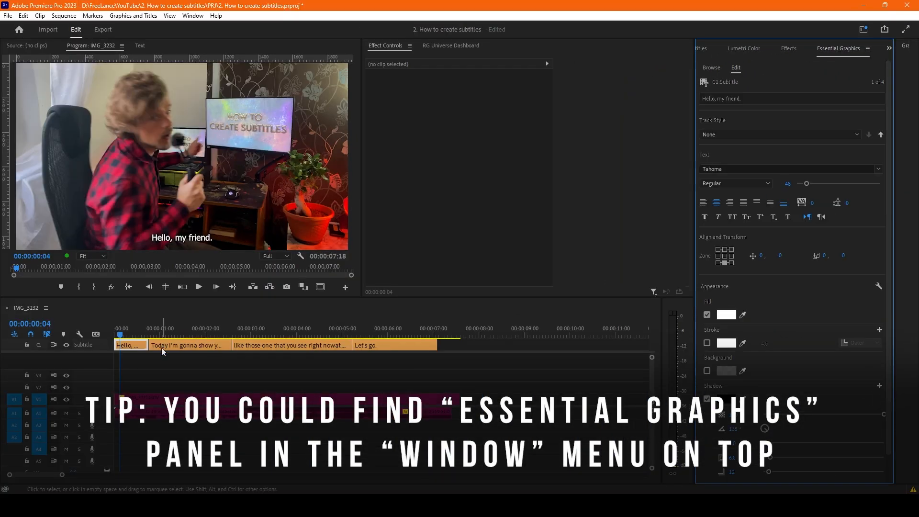
- Set the first caption's font to LEMON MILK Medium and its size to 63
left_click(774, 168)
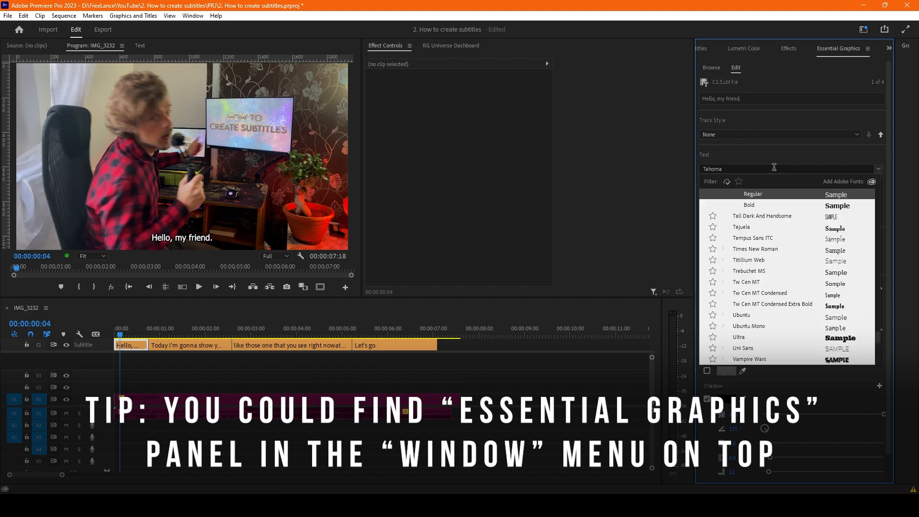
type("lemon")
left_click(767, 239)
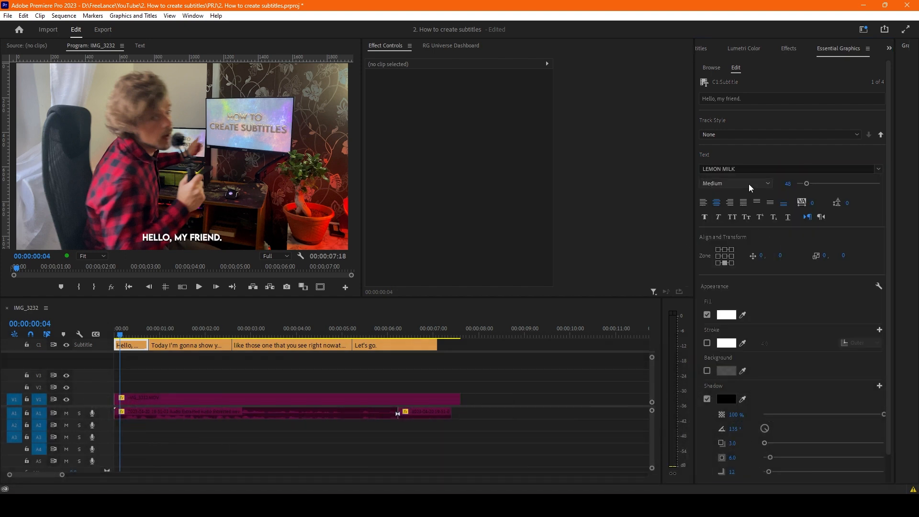
mouse_move(808, 184)
left_mouse_down()
mouse_move(817, 185)
mouse_move(809, 185)
left_mouse_up()
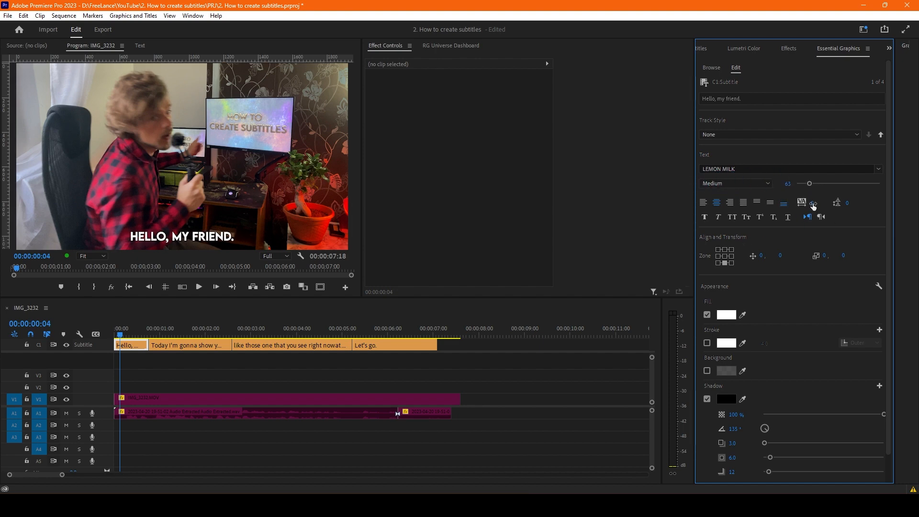
- Try different letter spacing, and test the line spacing with an added second line "dfgdfgd", undoing each trial
left_click_drag(813, 203, 910, 203)
key("ctrl+z")
key("Return")
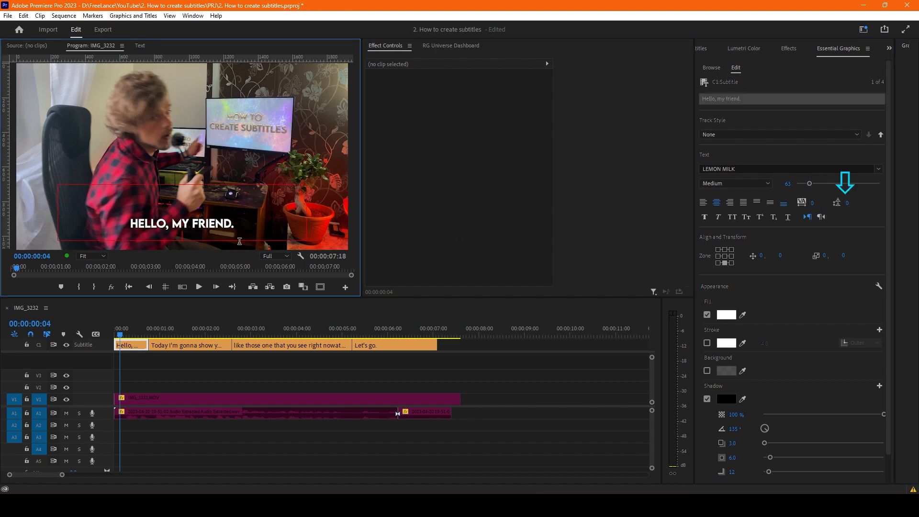
type("dfgdfgd")
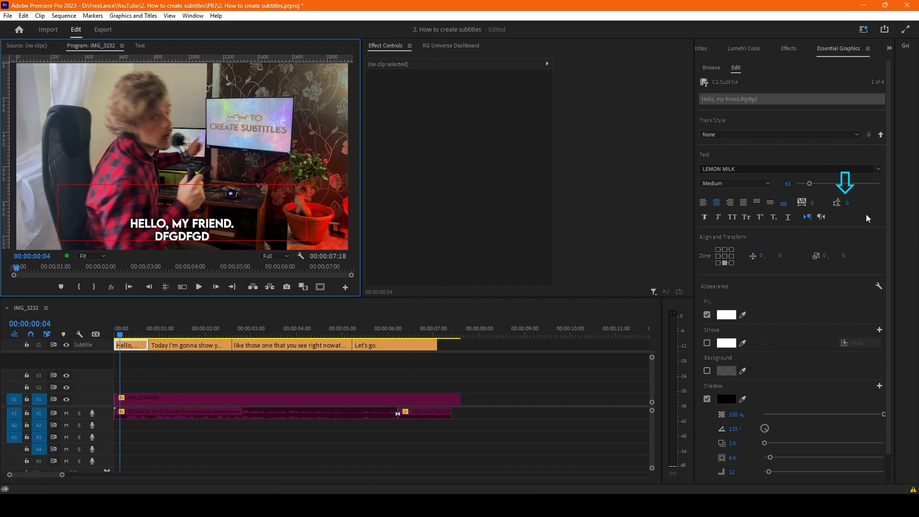
mouse_move(847, 204)
left_mouse_down()
mouse_move(904, 204)
mouse_move(838, 205)
mouse_move(854, 204)
left_mouse_up()
key("ctrl+z")
- Try the caption's horizontal position and several alignment zones, returning the caption to the bottom-center zone
mouse_move(762, 257)
left_mouse_down()
mouse_move(829, 257)
mouse_move(569, 257)
mouse_move(763, 258)
left_mouse_up()
key("ctrl+z")
left_click(731, 263)
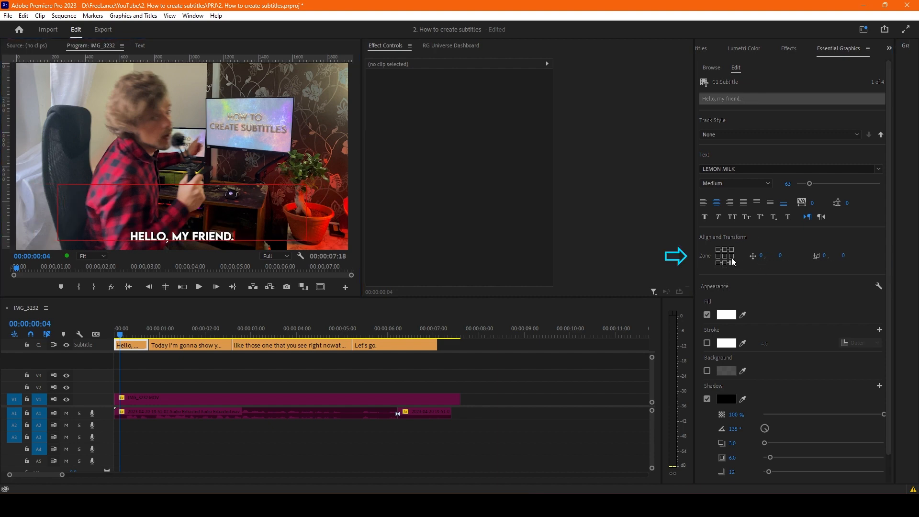
left_click(731, 250)
left_click(724, 249)
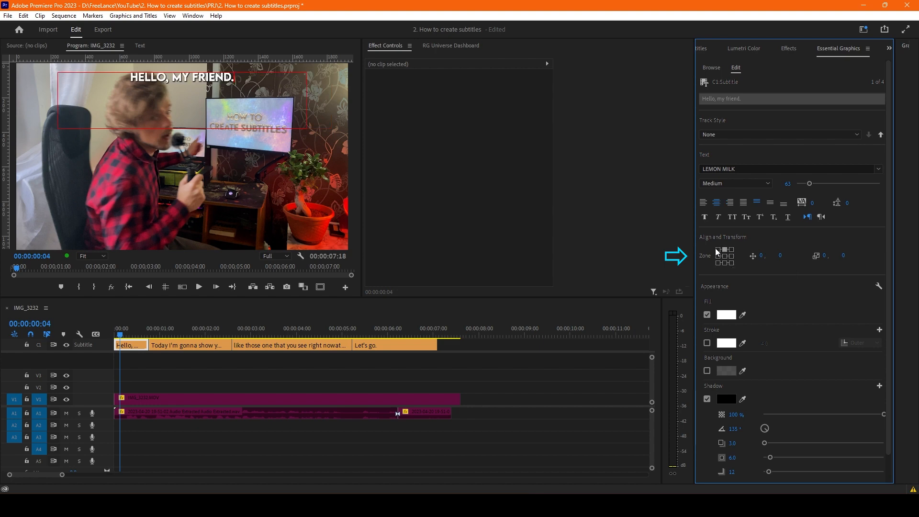
left_click(718, 256)
left_click(724, 263)
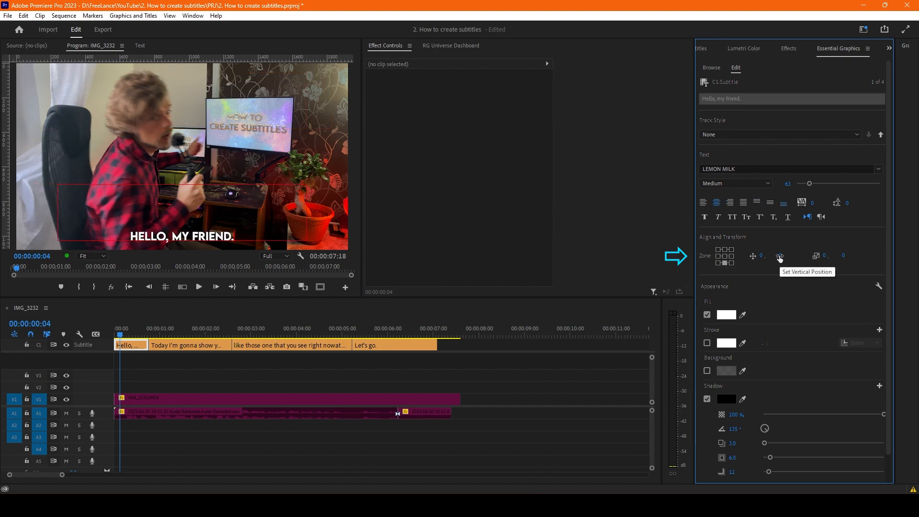
- Set the caption's vertical position to -114 and show the safe margins on the video preview
left_click_drag(781, 260, 724, 262)
left_click(338, 368)
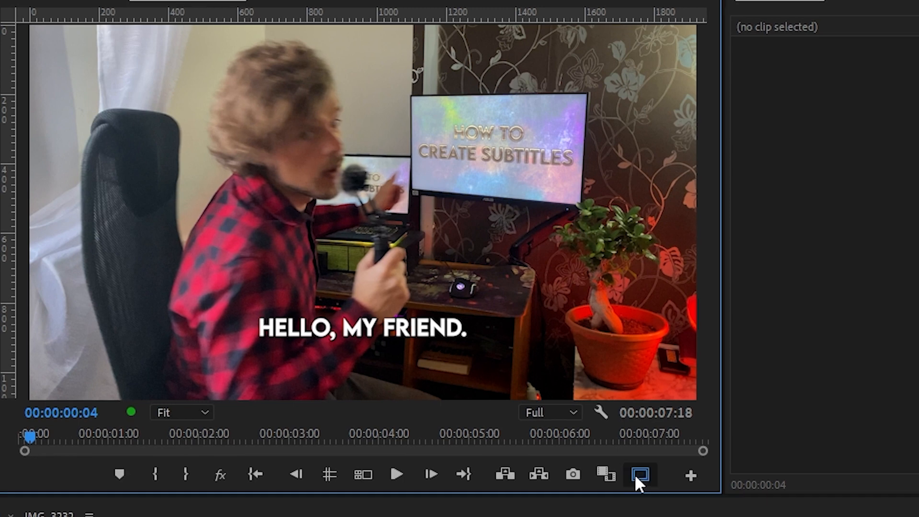
left_click(320, 287)
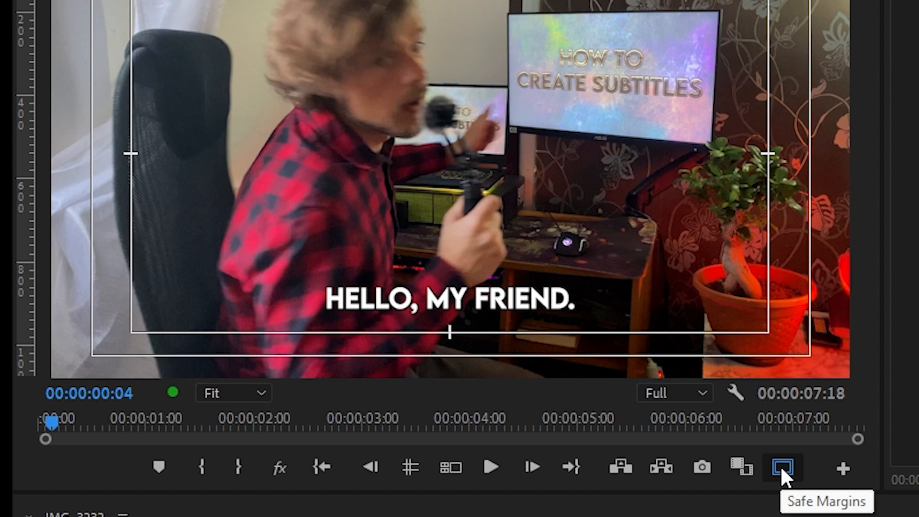
- Customize the preview's control bar so Safe Margins sits between Go to Out and Lift
left_click(842, 468)
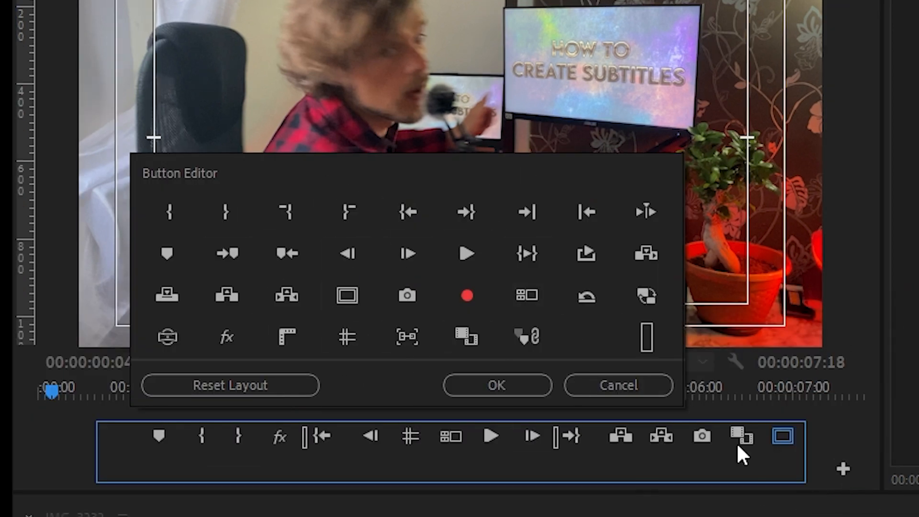
left_click_drag(782, 435, 354, 332)
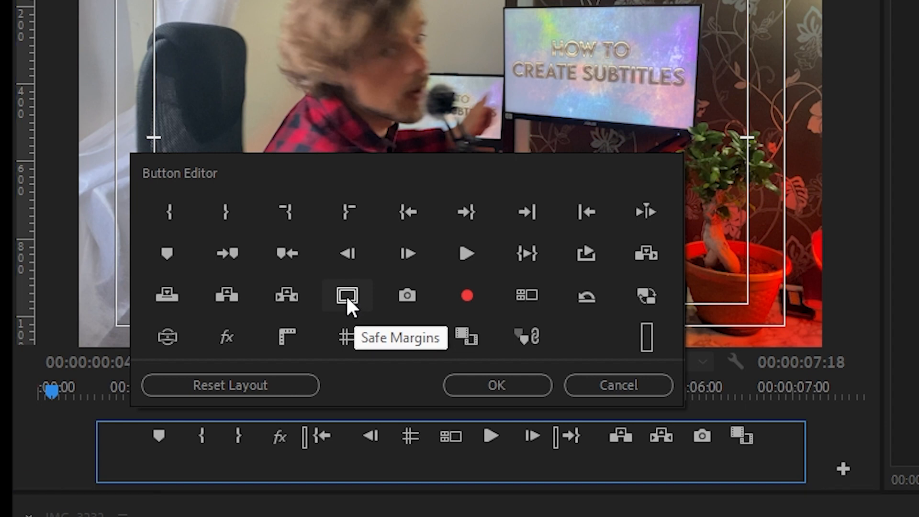
left_click_drag(346, 295, 628, 437)
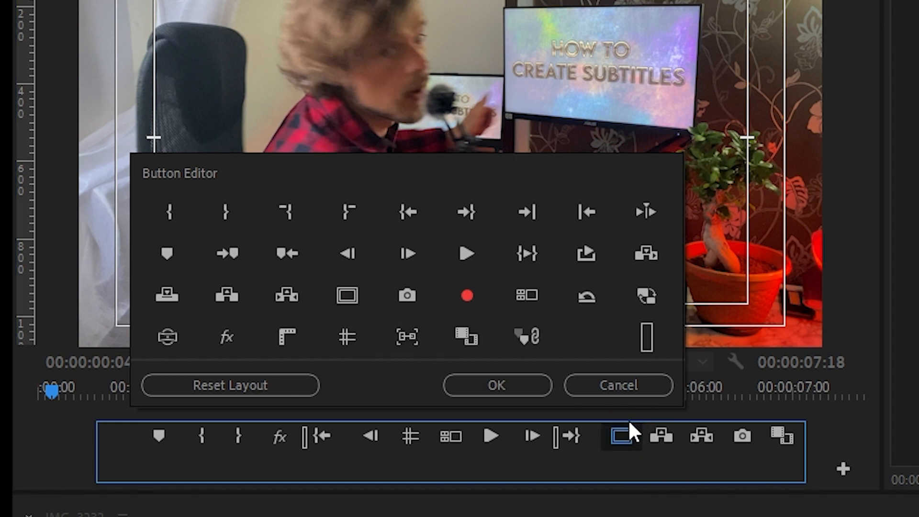
left_click(508, 383)
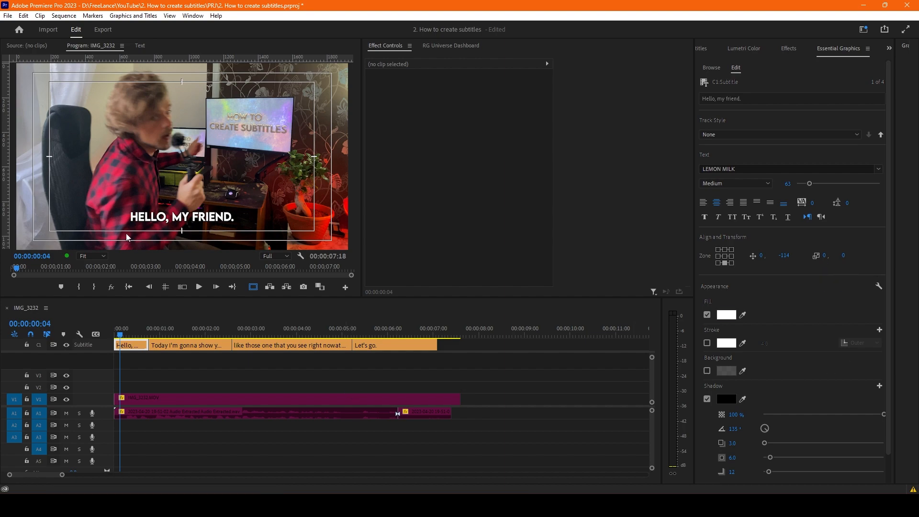
- Activate the first caption's text box on the preview, set its width adjustment to -97 and slightly reduce its height
left_click(201, 202)
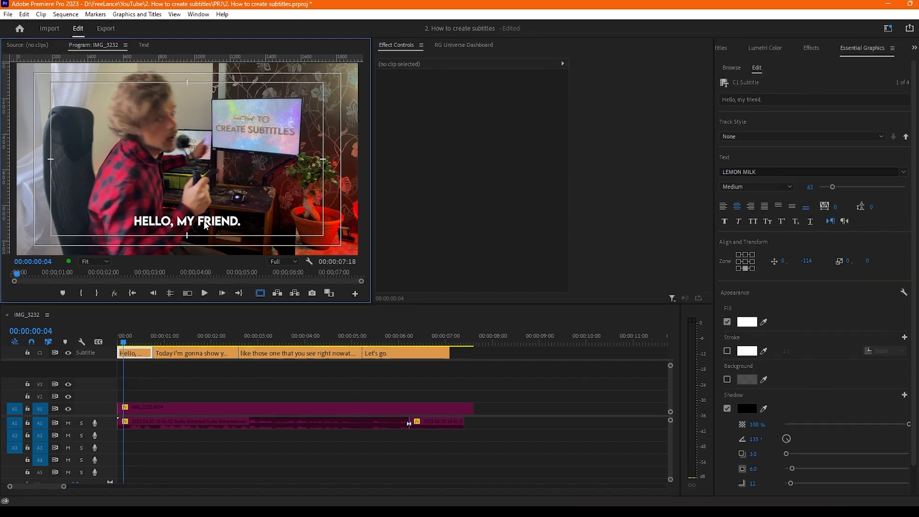
double_click(198, 216)
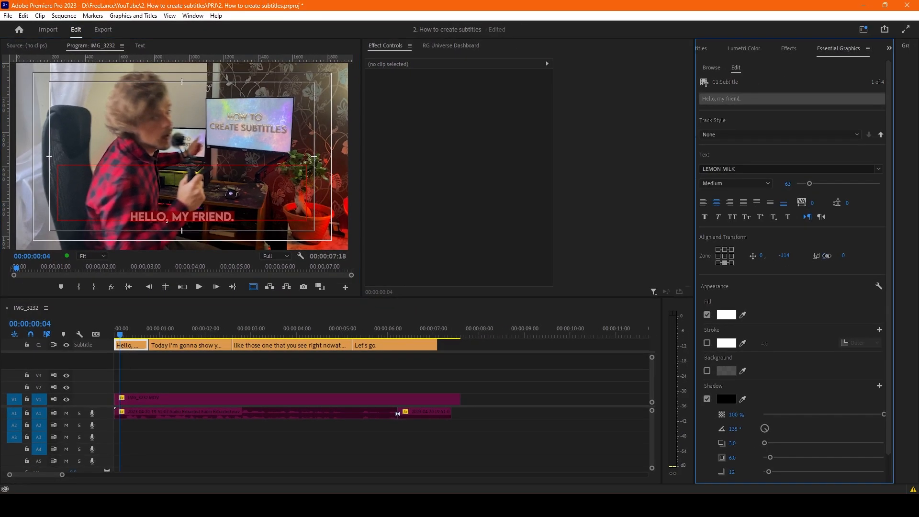
left_click_drag(863, 255, 844, 255)
left_click_drag(424, 252, 475, 251)
- Change the first caption's fill color from white to a light orange
scroll(727, 290, "down", 1)
left_click(727, 286)
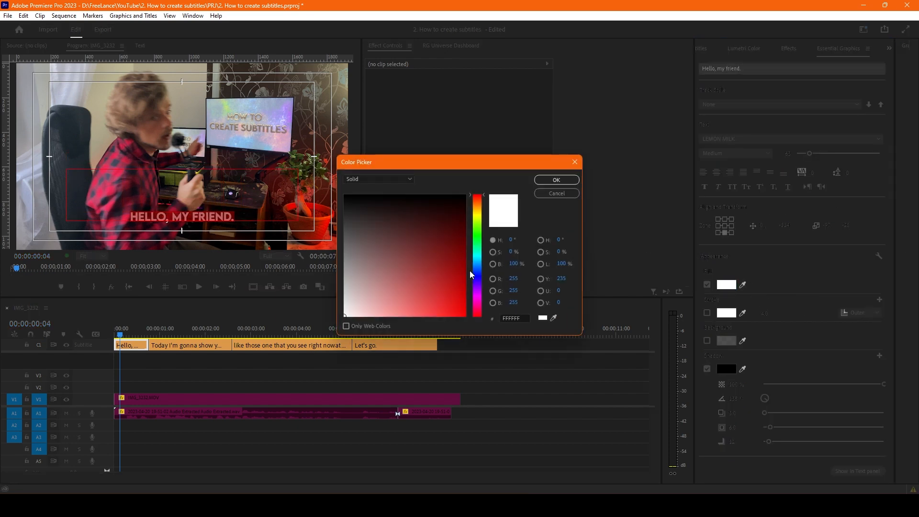
left_click(479, 251)
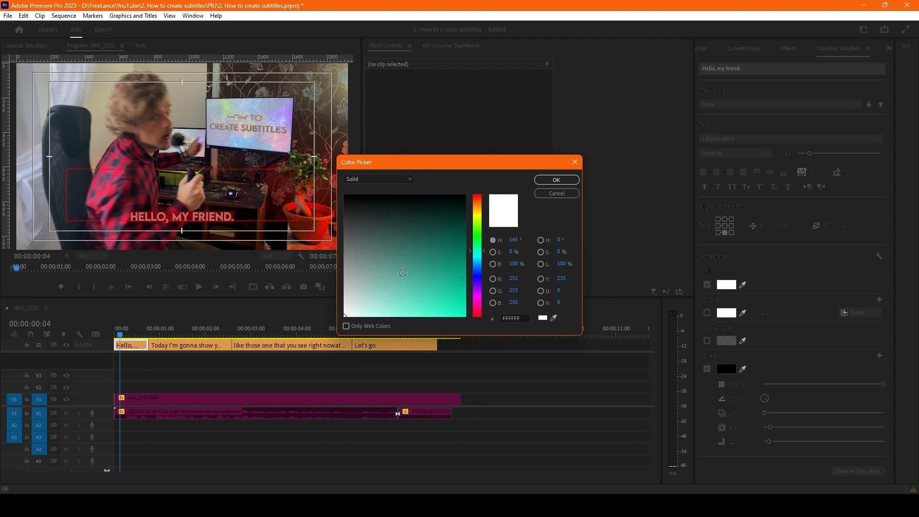
left_click_drag(480, 233, 480, 209)
mouse_move(422, 316)
left_mouse_down()
mouse_move(419, 325)
mouse_move(434, 323)
left_mouse_up()
left_click_drag(480, 209, 480, 204)
left_click(555, 180)
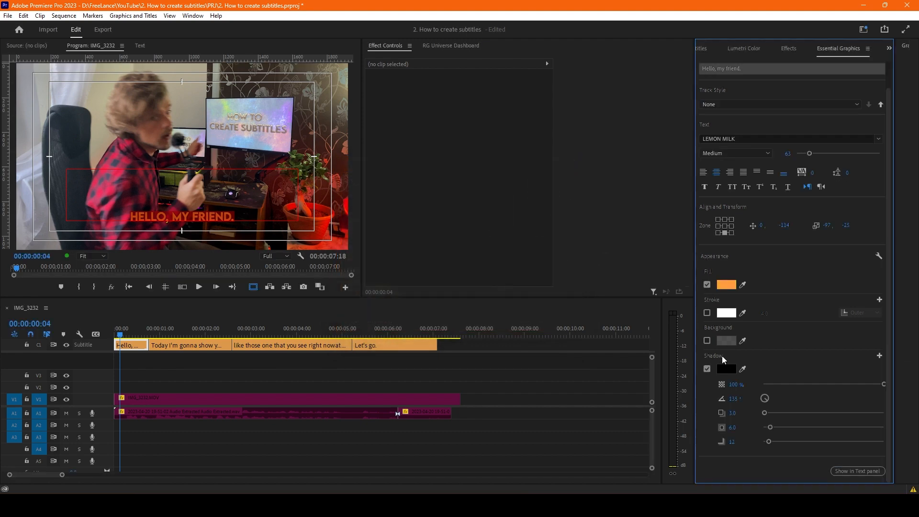
- Enable a stroke on the first caption and set its color to black (000000)
left_click(707, 313)
left_click(726, 313)
left_click(400, 195)
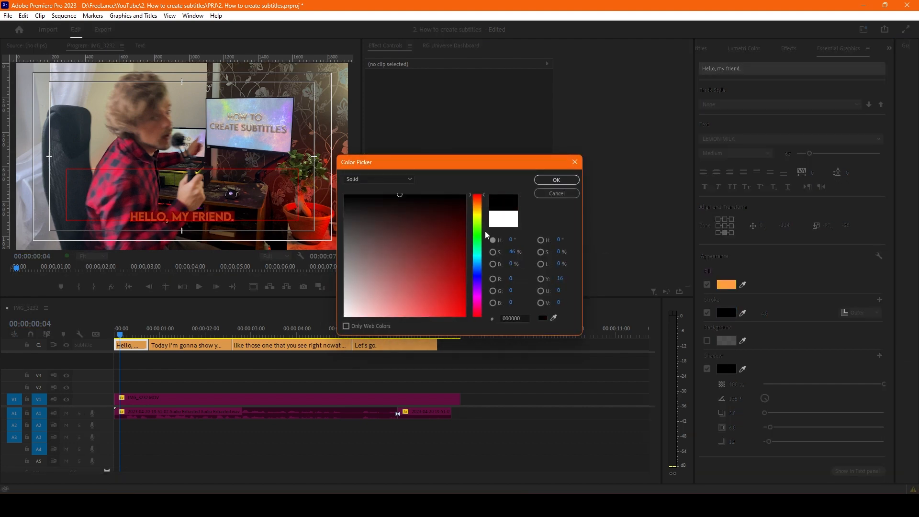
left_click(556, 180)
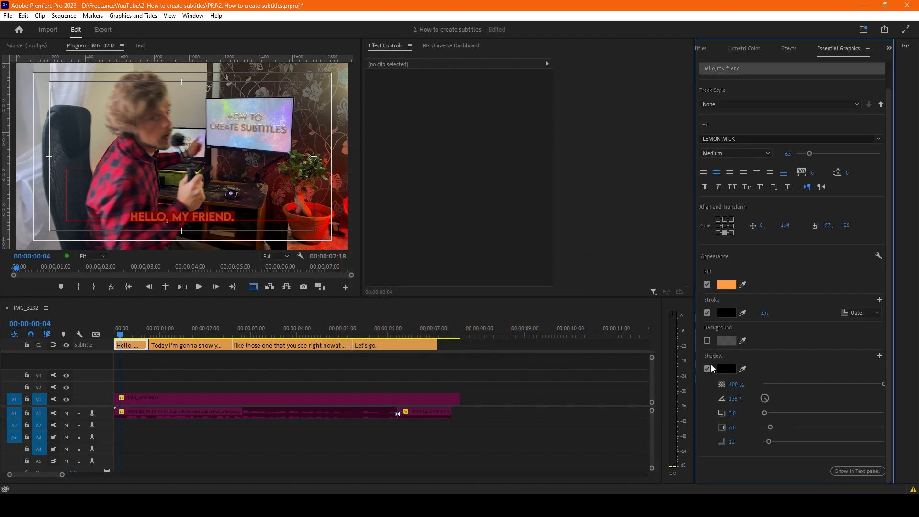
- Lower the opacity of the first caption's shadow to 90%
left_click(871, 385)
left_click(521, 372)
left_click(140, 344)
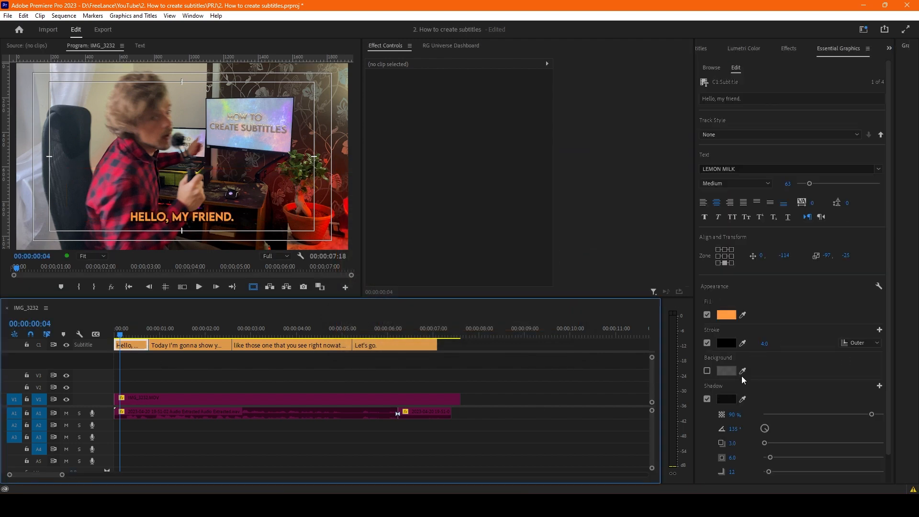
- Try a caption background with a size of 34 and rounded corners, and turn the background off again
left_click(707, 371)
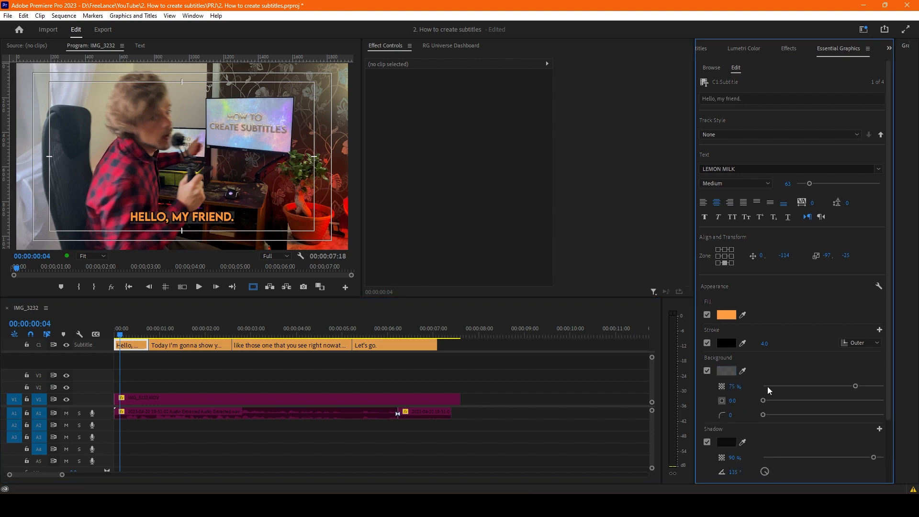
left_click_drag(776, 401, 805, 400)
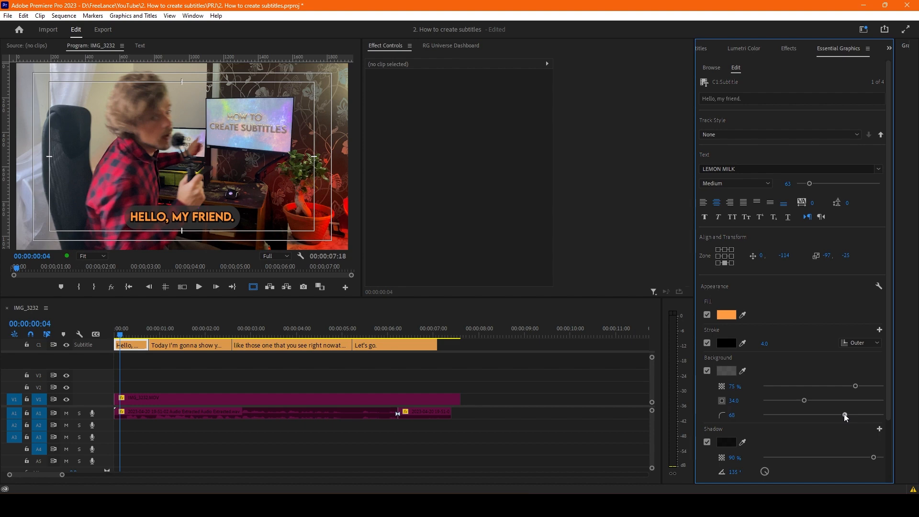
left_click(708, 371)
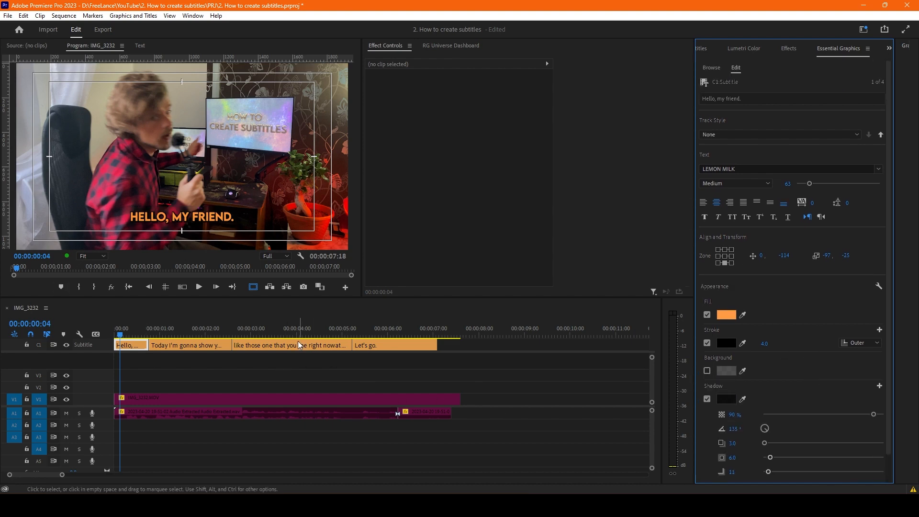
- Preview the second caption to compare its style with the first caption's
left_click(170, 371)
left_click(132, 349)
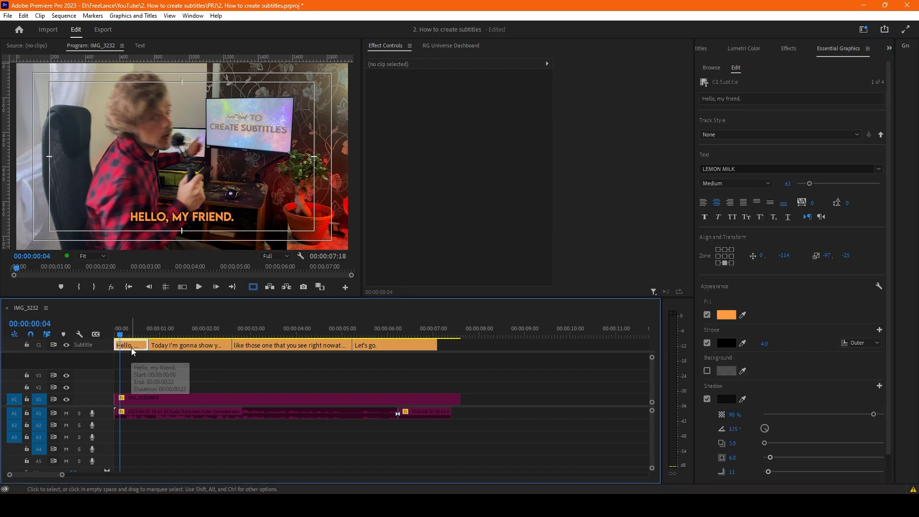
scroll(132, 347, "up", 5)
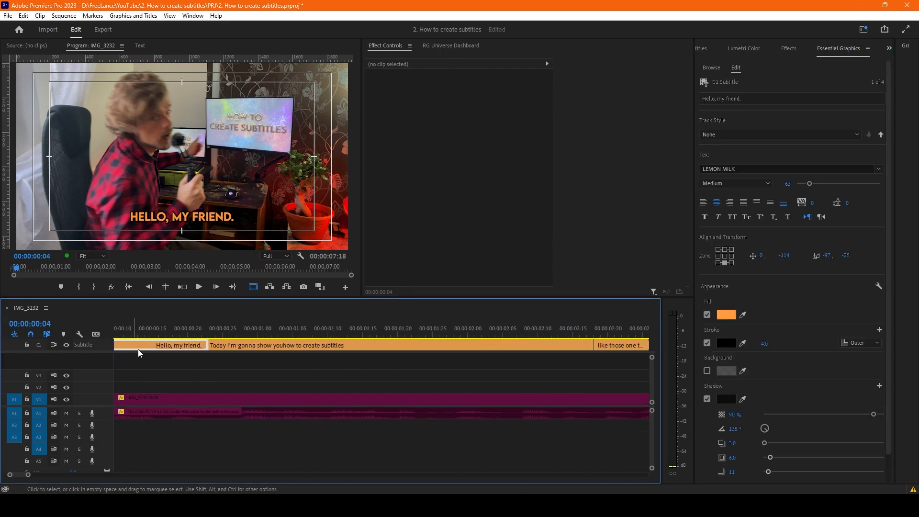
scroll(188, 342, "down", 5)
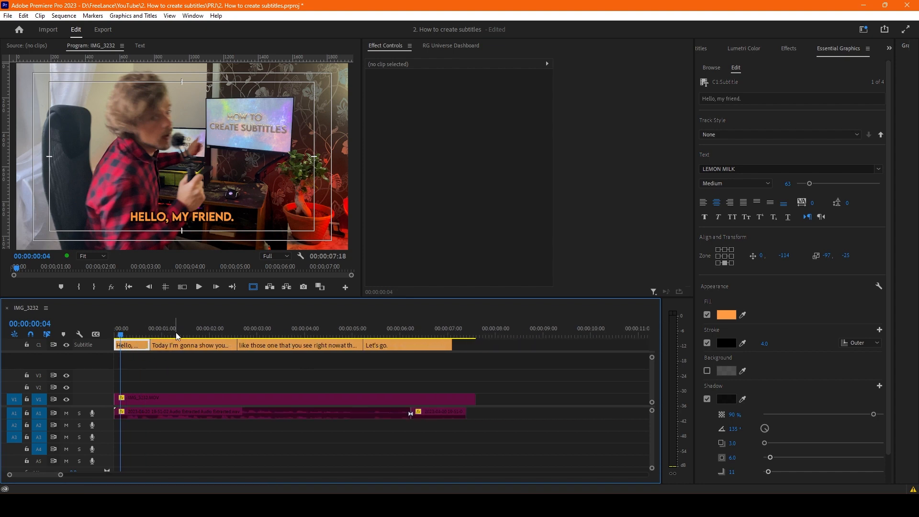
left_click(160, 333)
left_click_drag(161, 333, 169, 335)
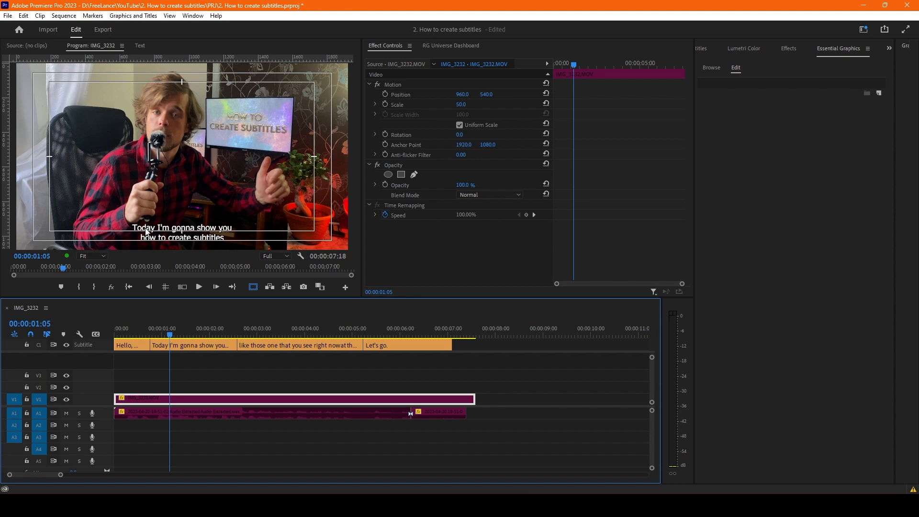
- Push the first caption's style attributes to all captions on the track
left_click(136, 334)
left_click(135, 345)
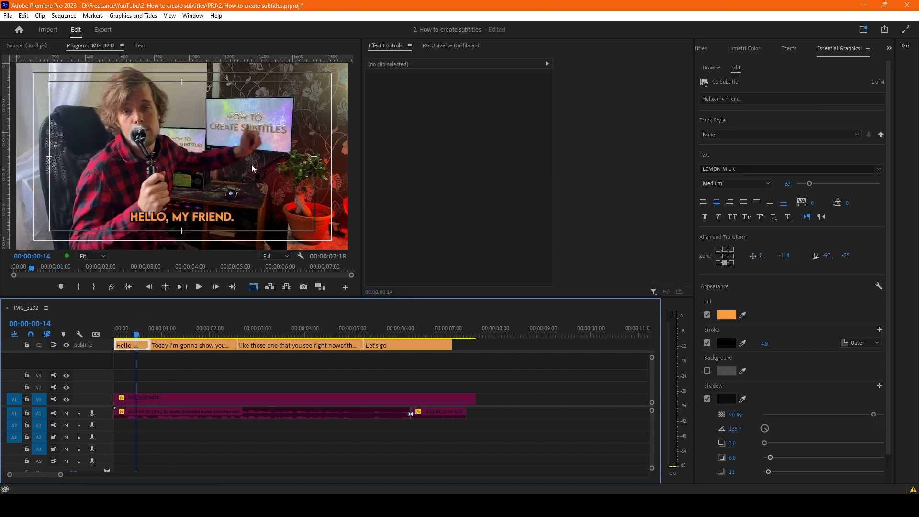
left_click(201, 217)
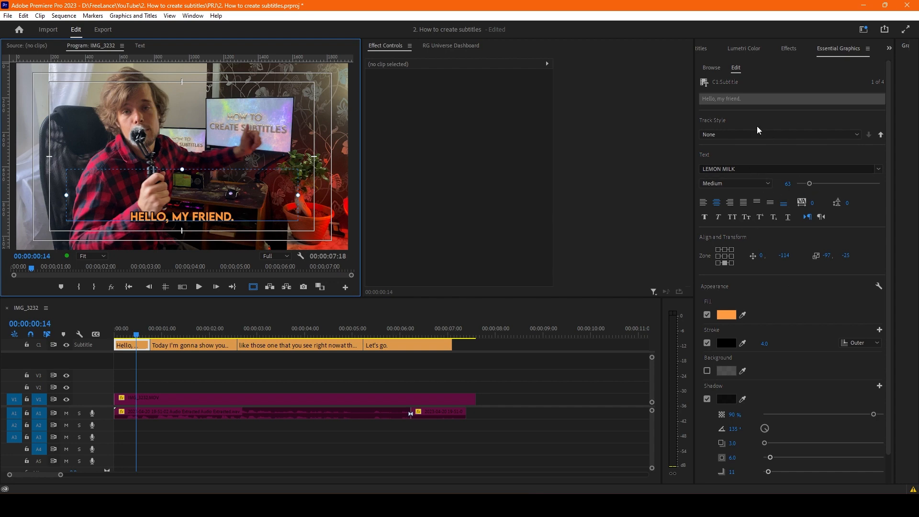
left_click(733, 134)
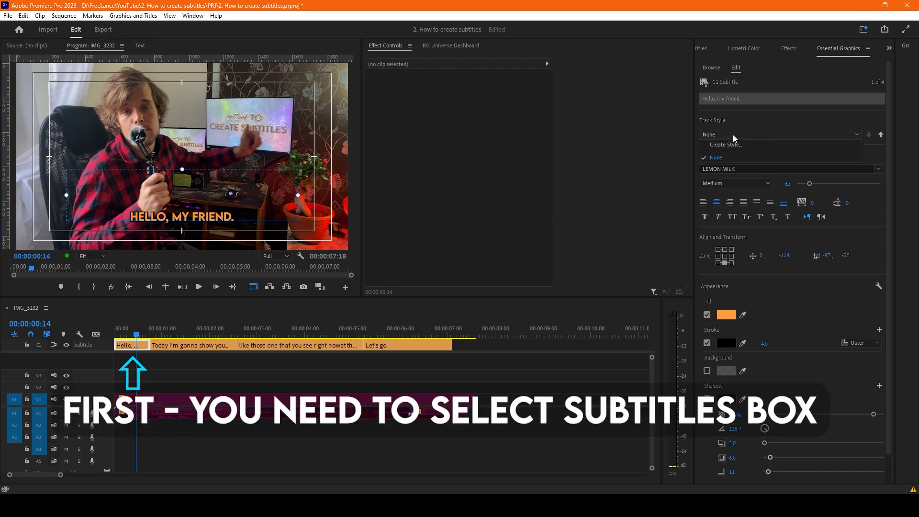
left_click(879, 146)
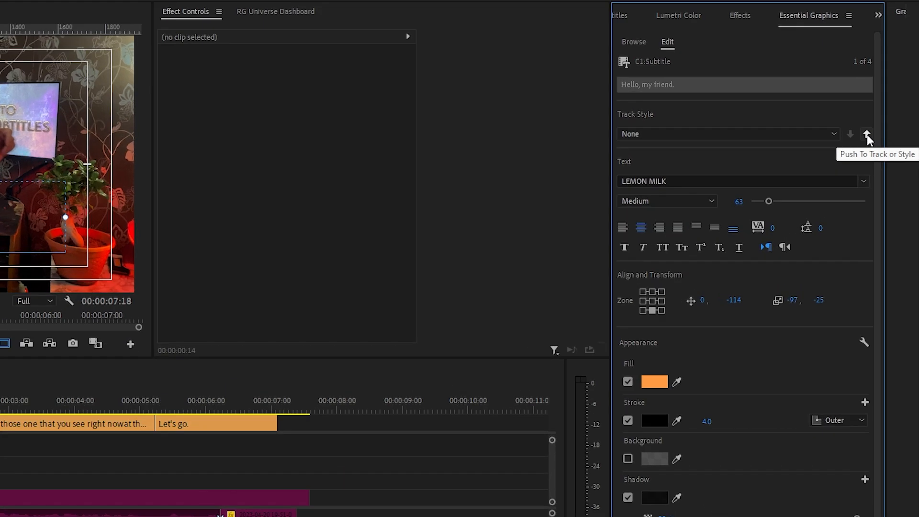
left_click(881, 135)
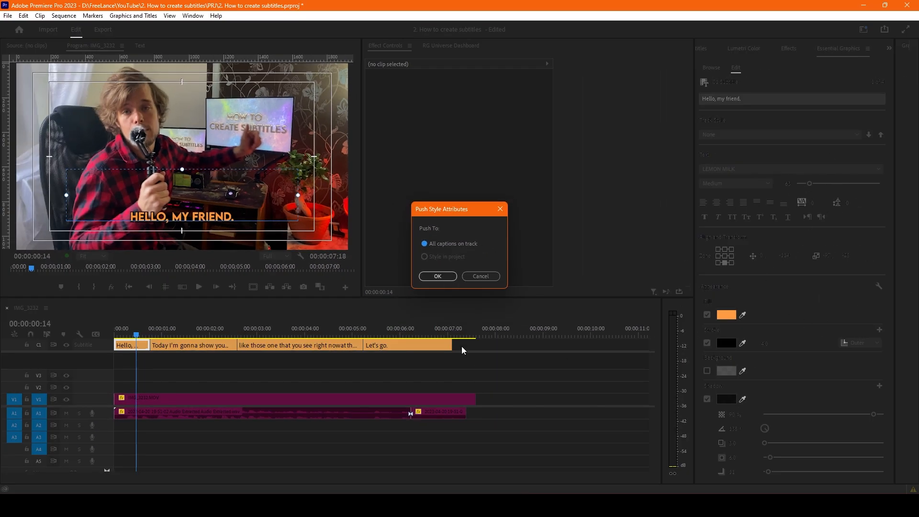
left_click(437, 276)
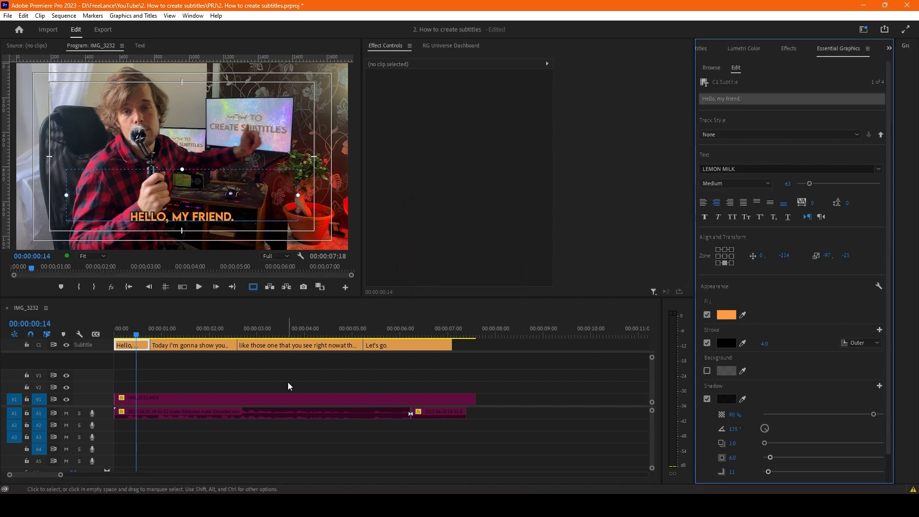
- Raise the second caption to a vertical position of -91 and compare its placement with the first and third captions
left_click(146, 334)
left_click_drag(160, 334, 191, 337)
left_click(190, 345)
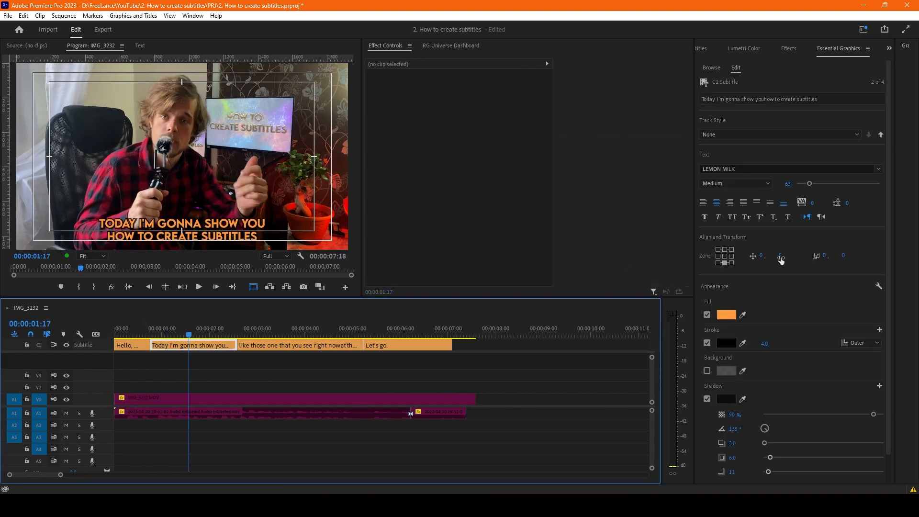
left_click_drag(781, 260, 730, 255)
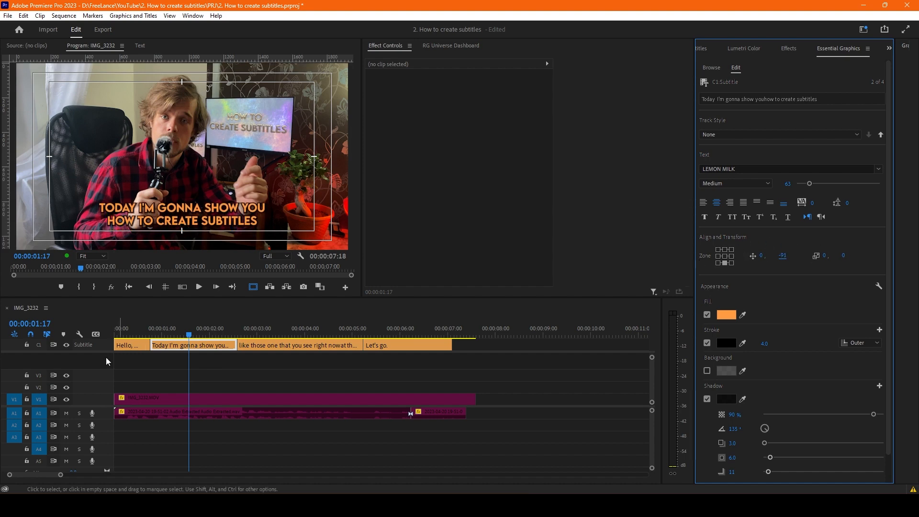
left_click(131, 349)
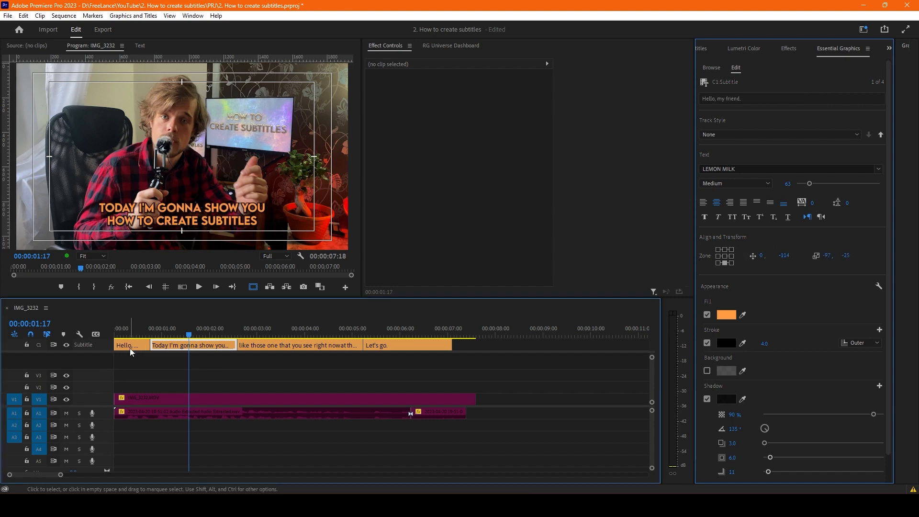
left_click(181, 343)
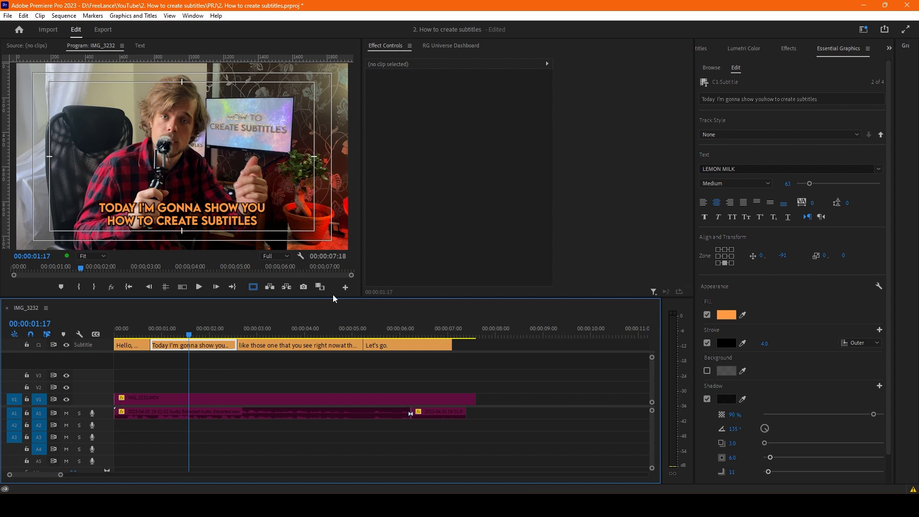
left_click(283, 344)
left_click(269, 327)
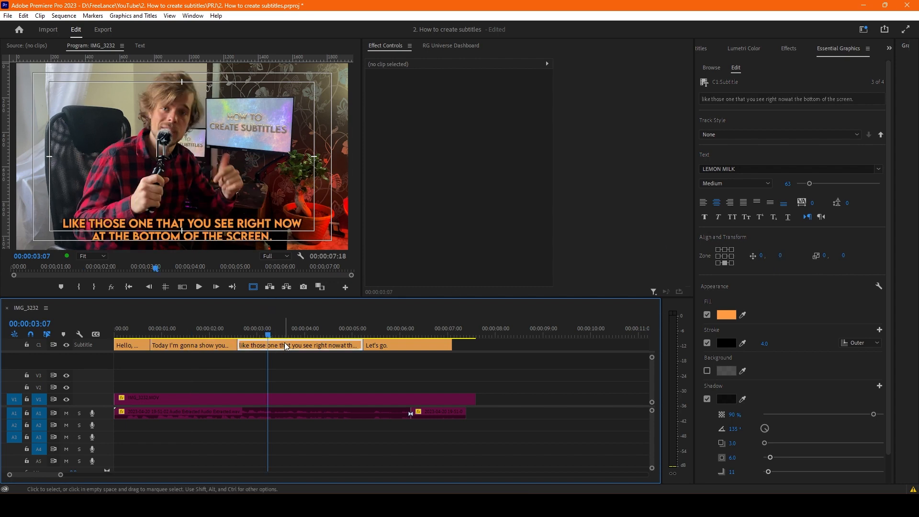
- Show the guides over the preview and place a horizontal guide just beneath the first caption's text
left_click_drag(179, 330, 134, 334)
left_click(166, 287)
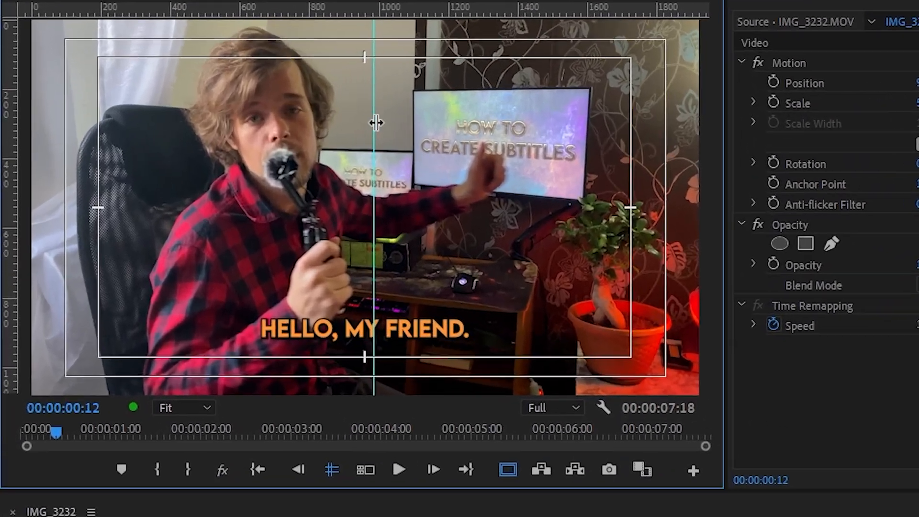
left_click_drag(275, 118, 19, 135)
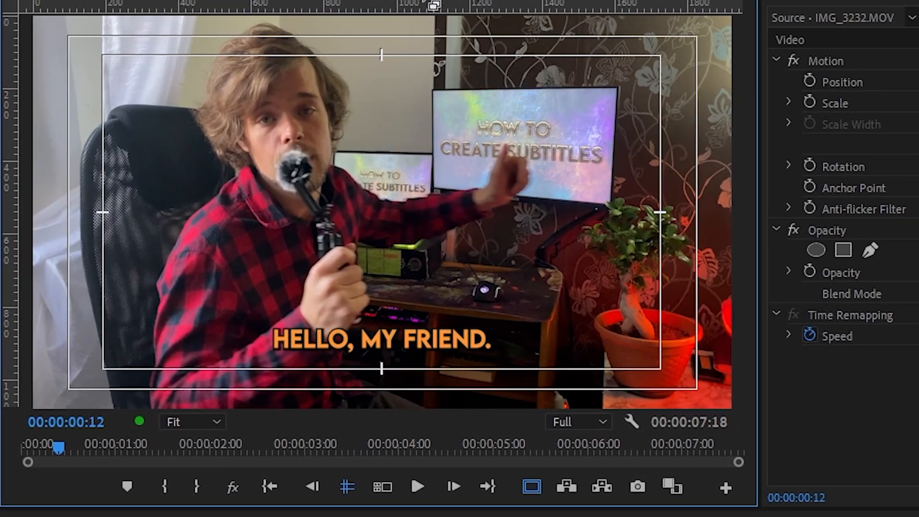
left_click_drag(402, 11, 399, 350)
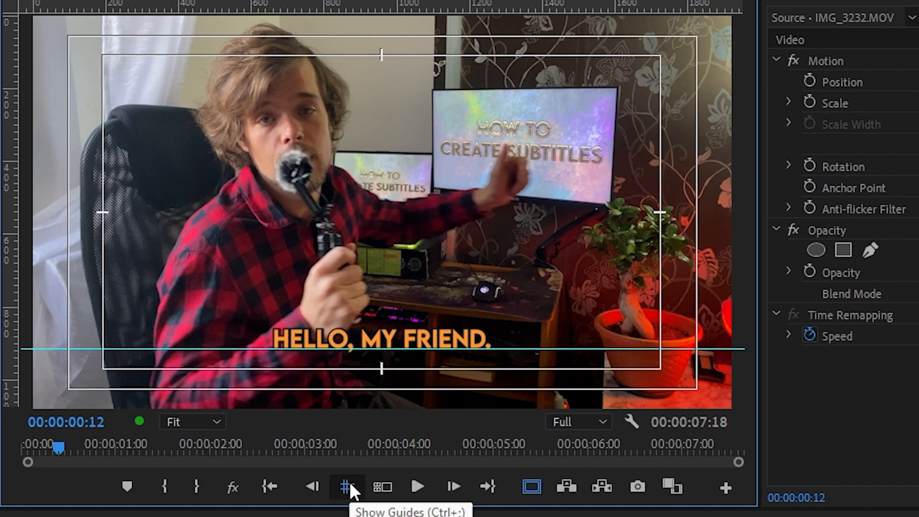
left_click(350, 484)
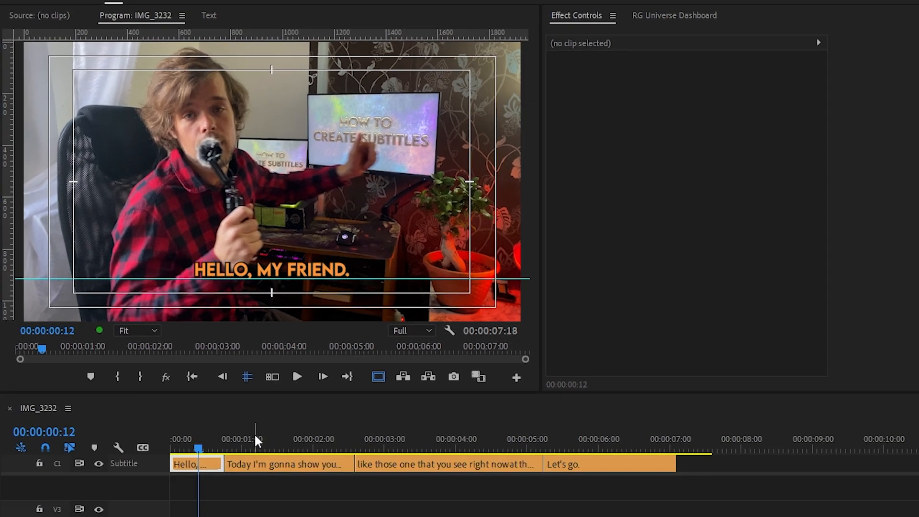
- Align the second and third captions with the horizontal guide by setting their vertical positions to -119 and -120
left_click(255, 436)
left_click(262, 466)
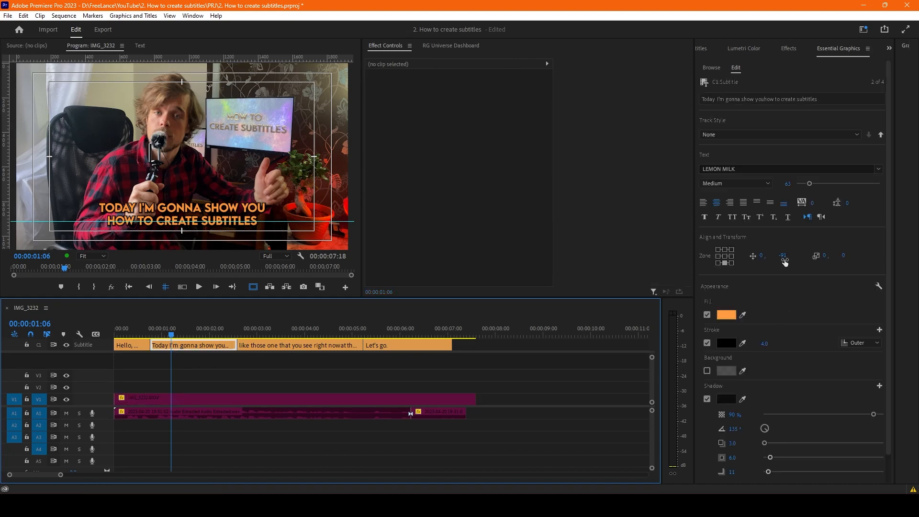
left_click_drag(784, 261, 768, 257)
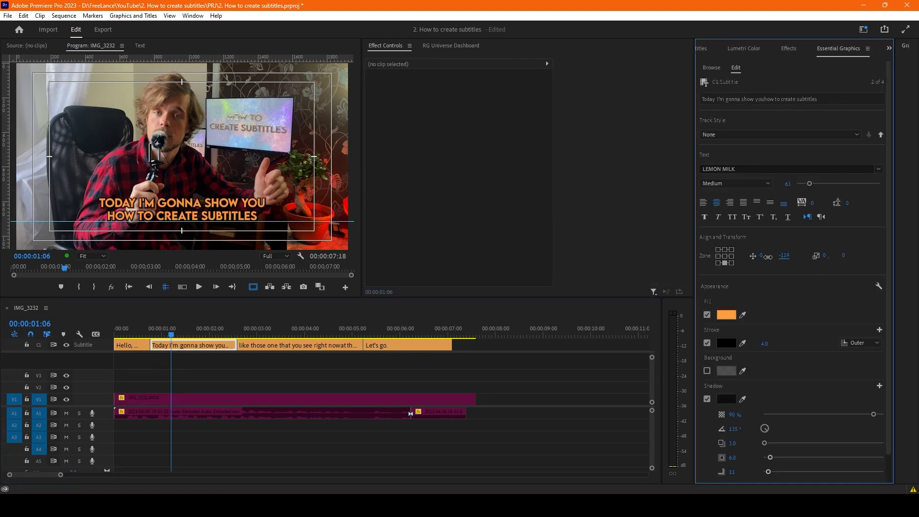
left_click(294, 335)
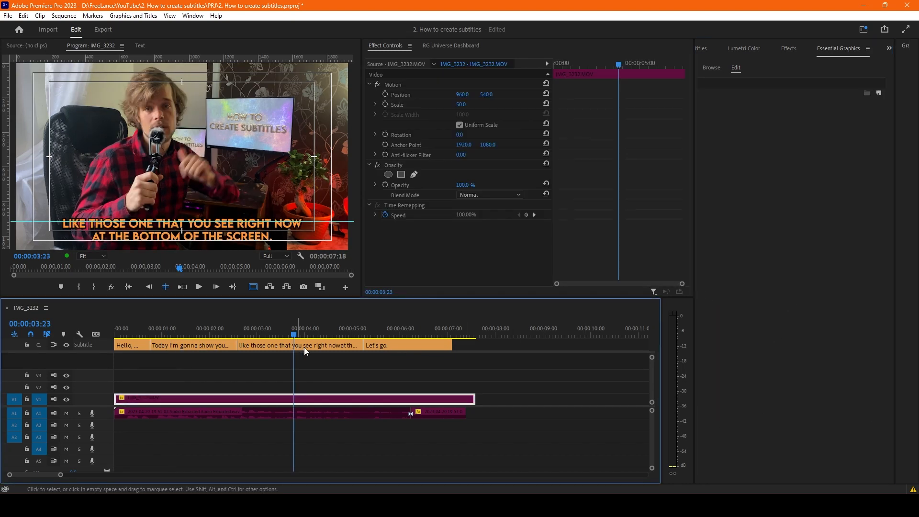
left_click(304, 346)
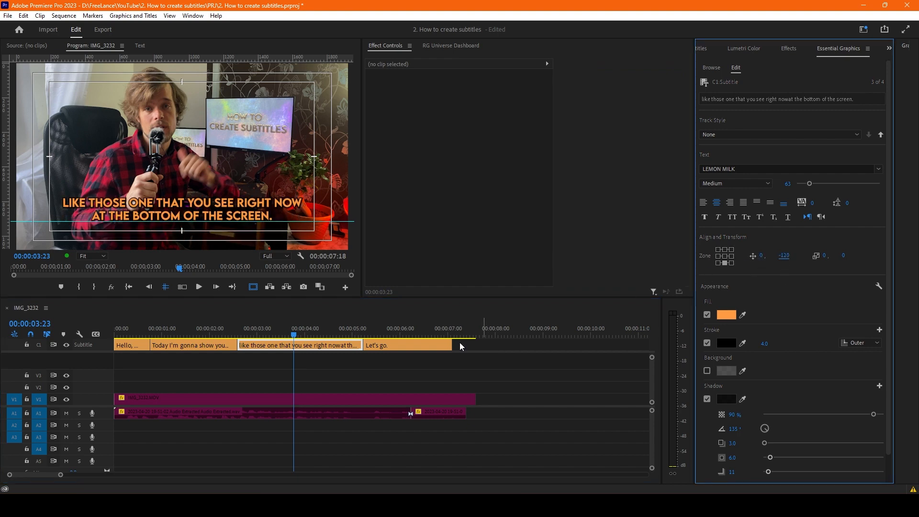
- Raise the last caption onto the horizontal guide by setting its vertical position to -127
left_click(391, 334)
left_click(392, 344)
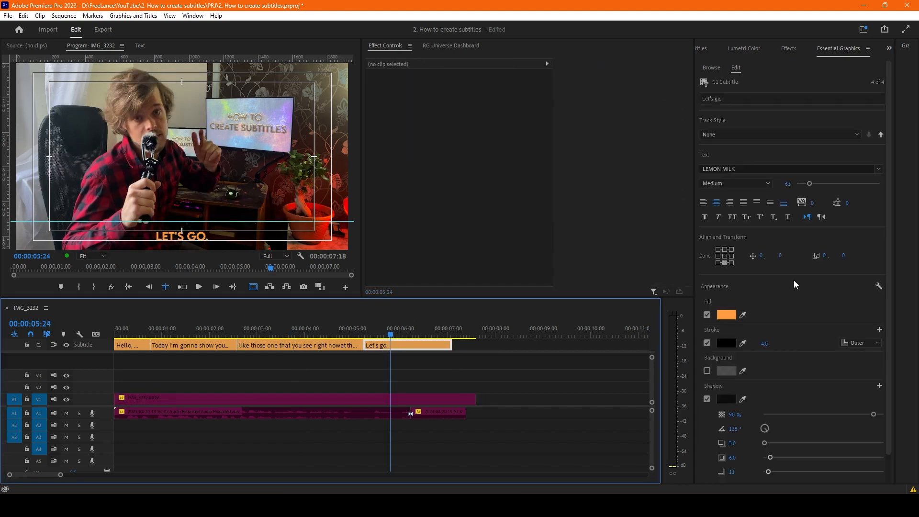
left_click_drag(781, 259, 725, 261)
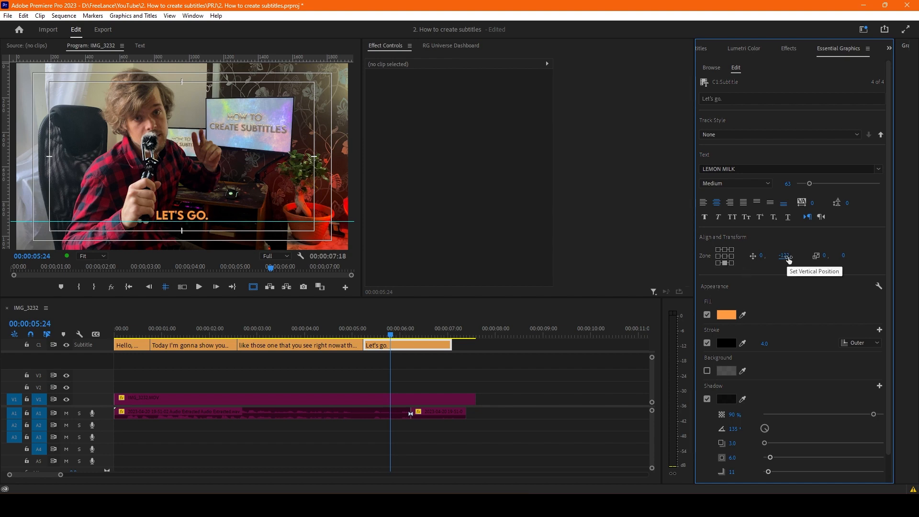
mouse_move(789, 260)
left_mouse_down()
mouse_move(773, 259)
mouse_move(786, 262)
left_mouse_up()
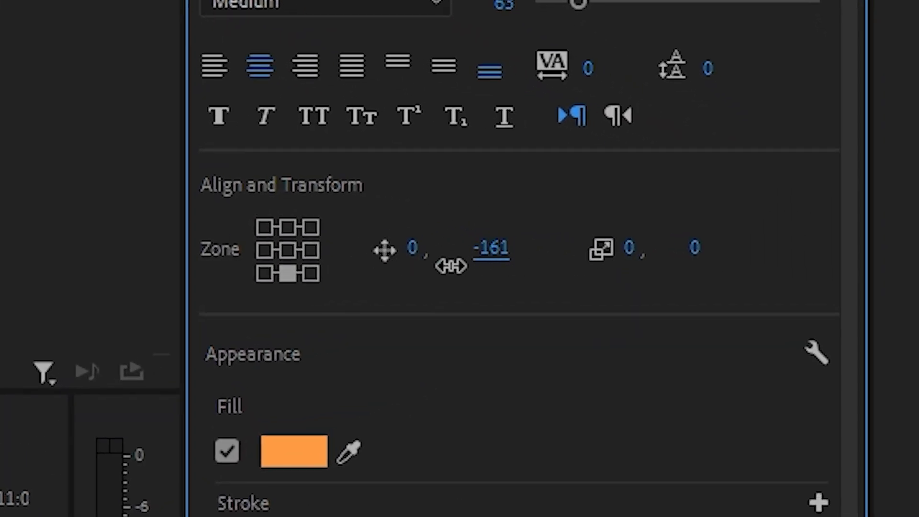
mouse_move(497, 269)
left_mouse_down()
mouse_move(480, 275)
mouse_move(497, 271)
mouse_move(492, 288)
left_mouse_up()
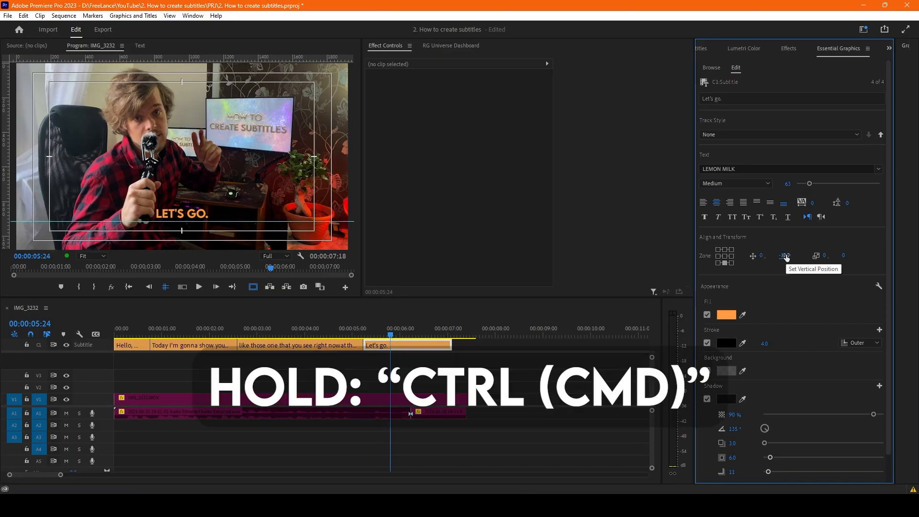
left_click_drag(787, 257, 864, 252)
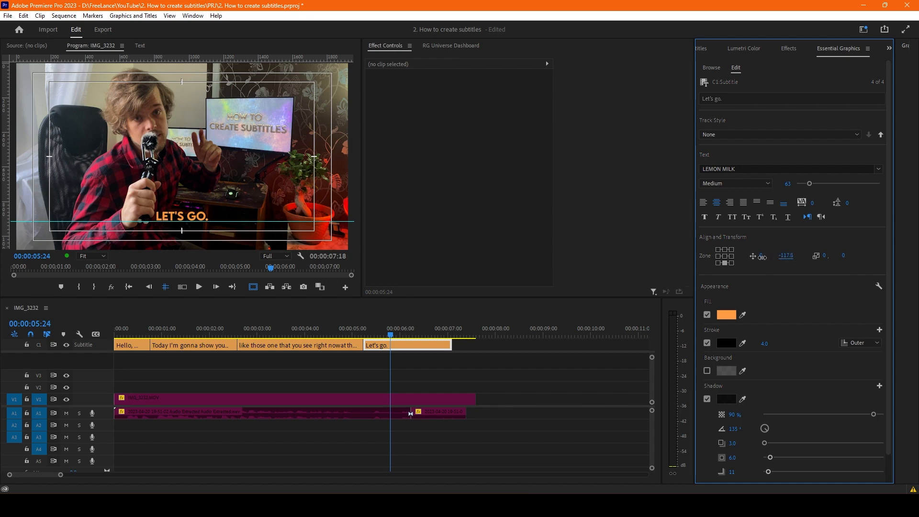
left_click_drag(762, 257, 744, 258)
left_click(790, 256)
type("0")
key("Return")
left_click_drag(833, 255, 806, 250)
- Replace the period in the last caption with an exclamation mark so it reads "Let's go!"
double_click(205, 214)
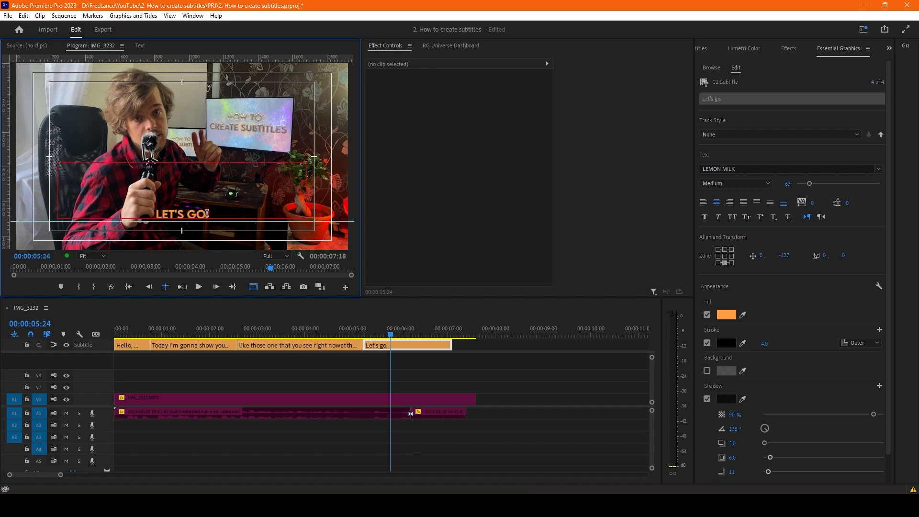
key("BackSpace")
type("!")
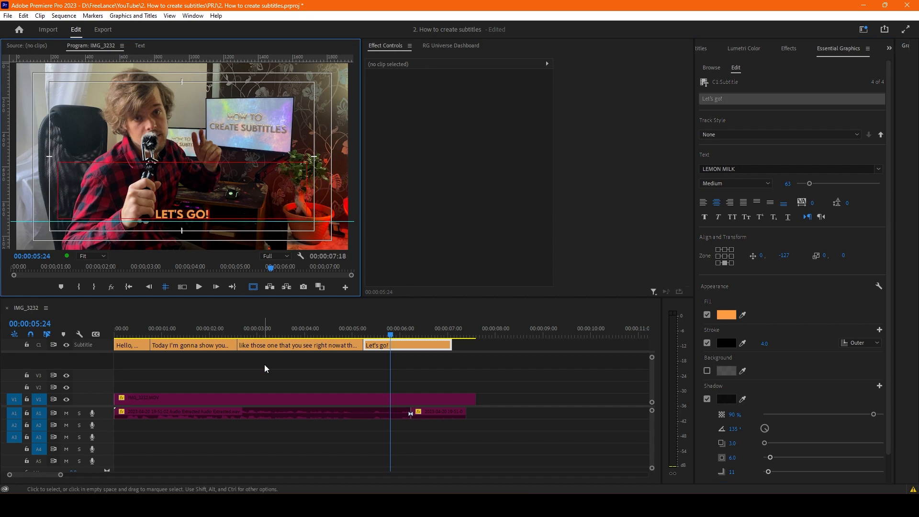
left_click(265, 365)
- Play the captioned video from the start, hide the guides and safe margins, and return to the beginning
left_click_drag(235, 331, 2, 332)
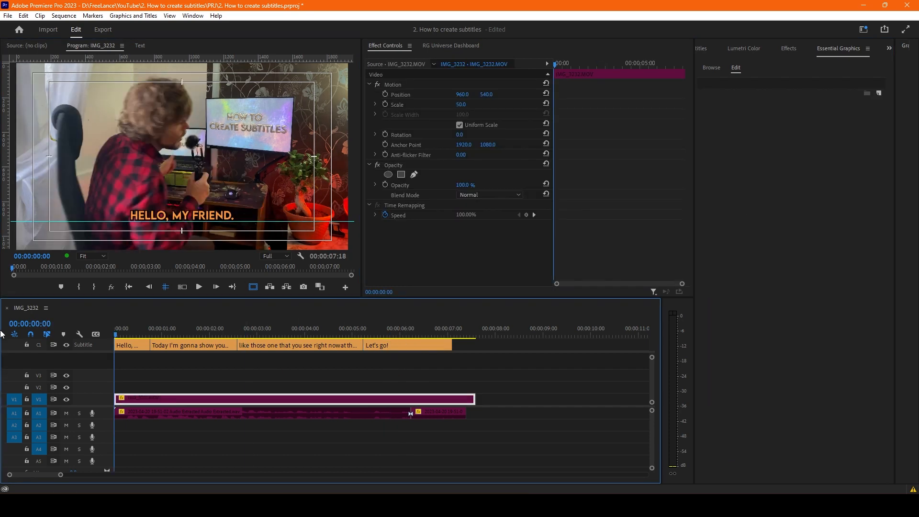
key("space")
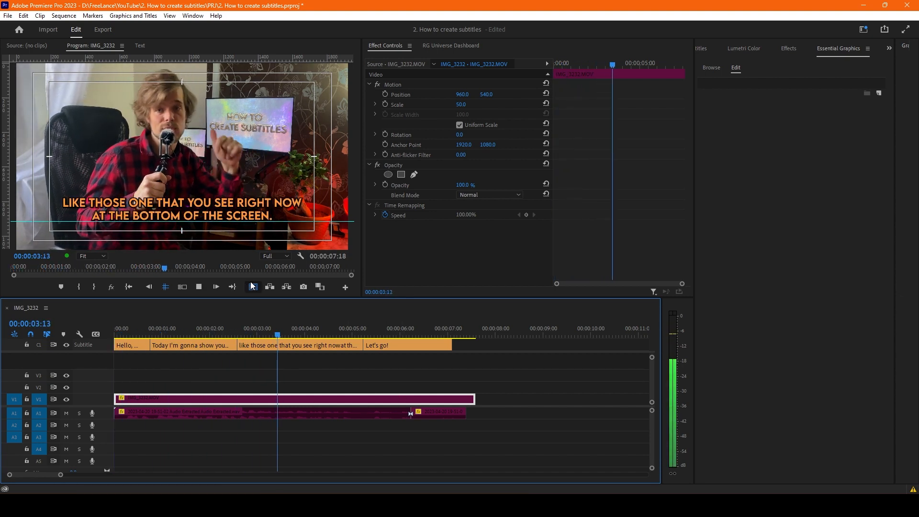
left_click(166, 288)
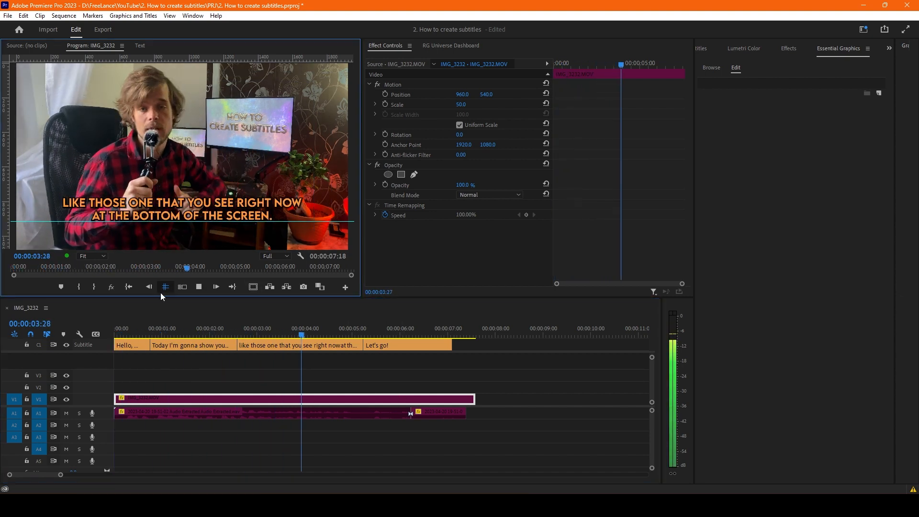
left_click(203, 387)
left_click_drag(335, 326, 104, 329)
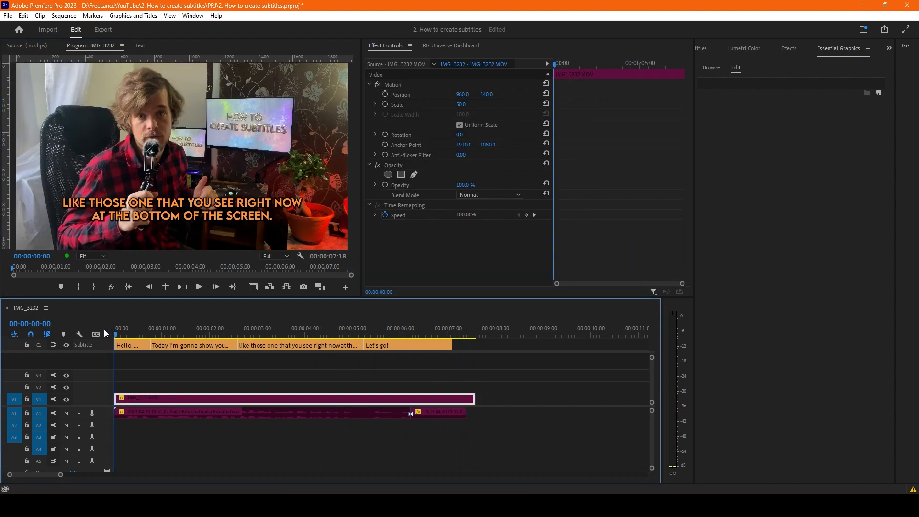
left_click(255, 362)
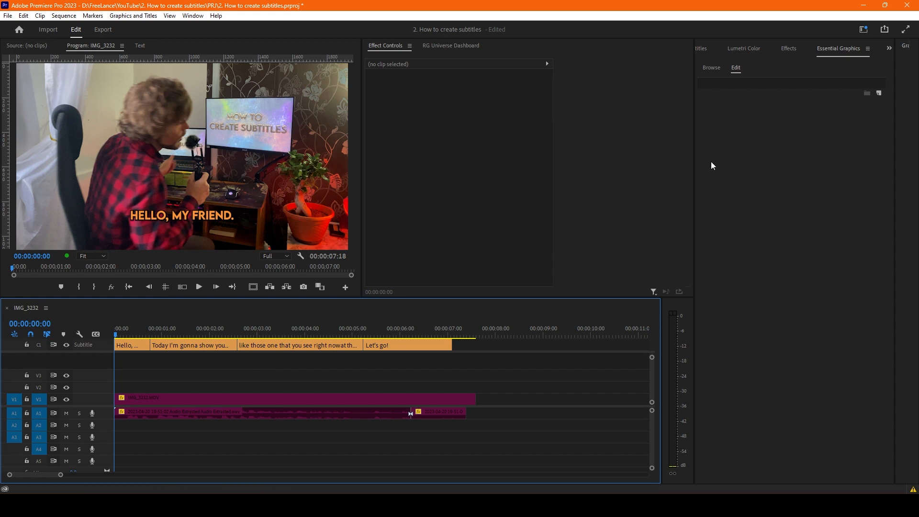
- Examine the track style options offered for the first caption, including Create Style
left_click(732, 70)
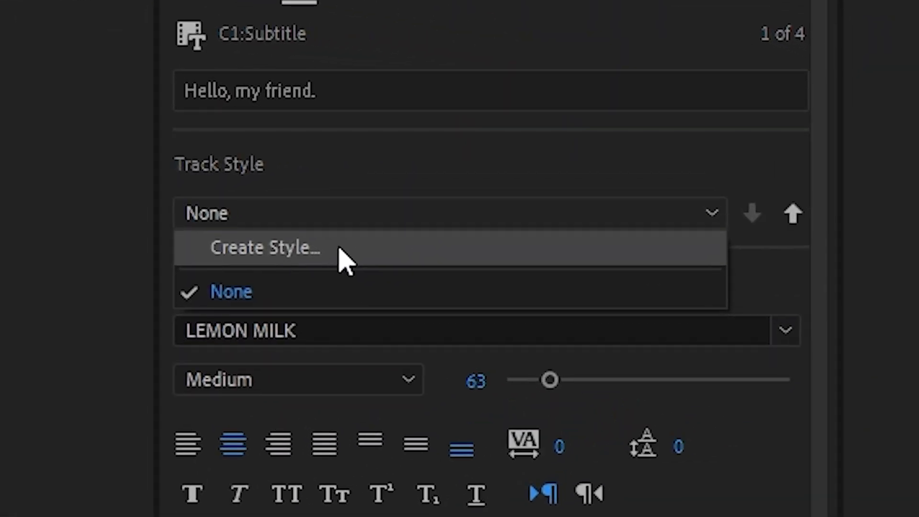
key("Escape")
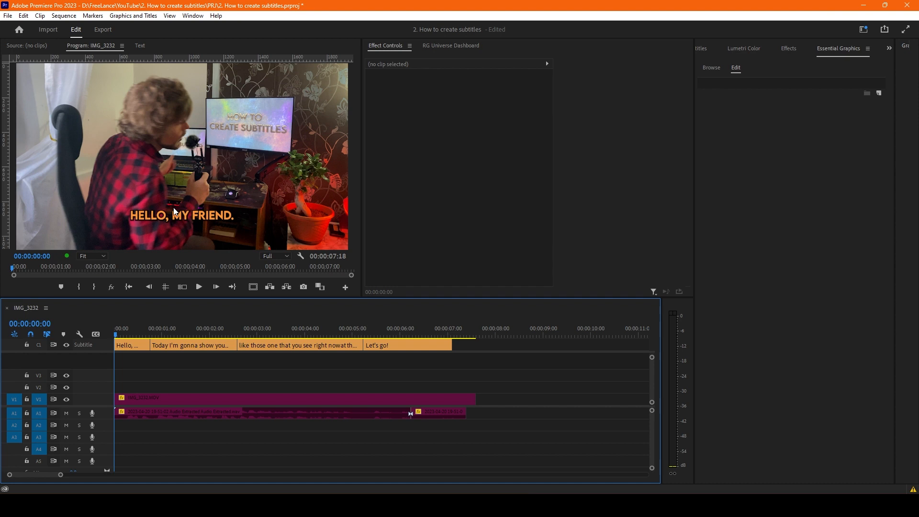
left_click(132, 345)
left_click(760, 135)
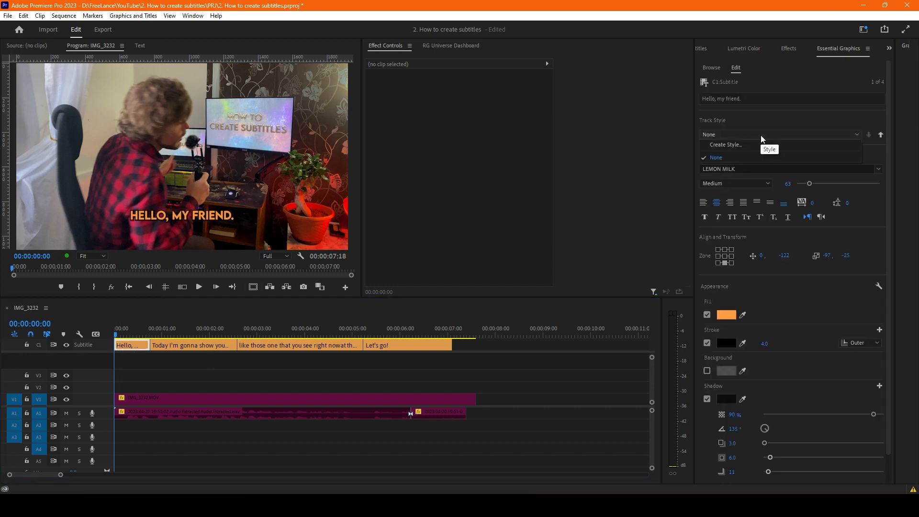
left_click(209, 369)
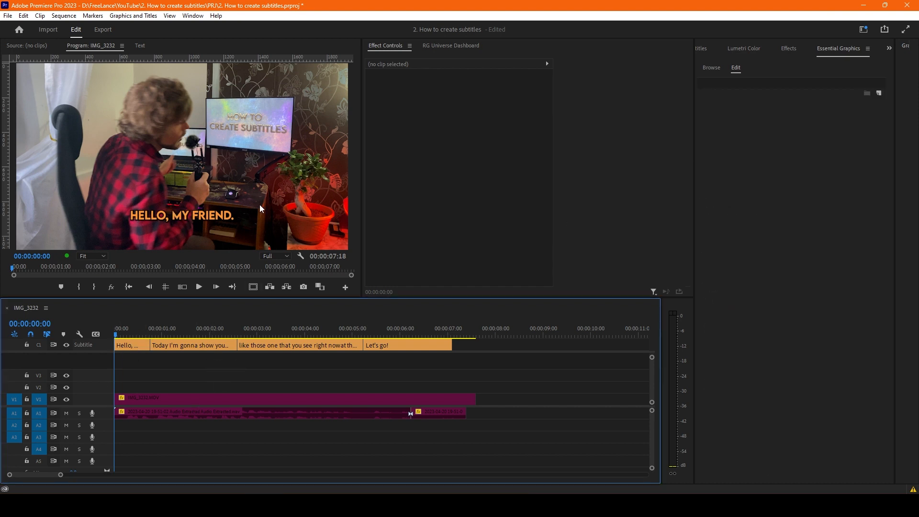